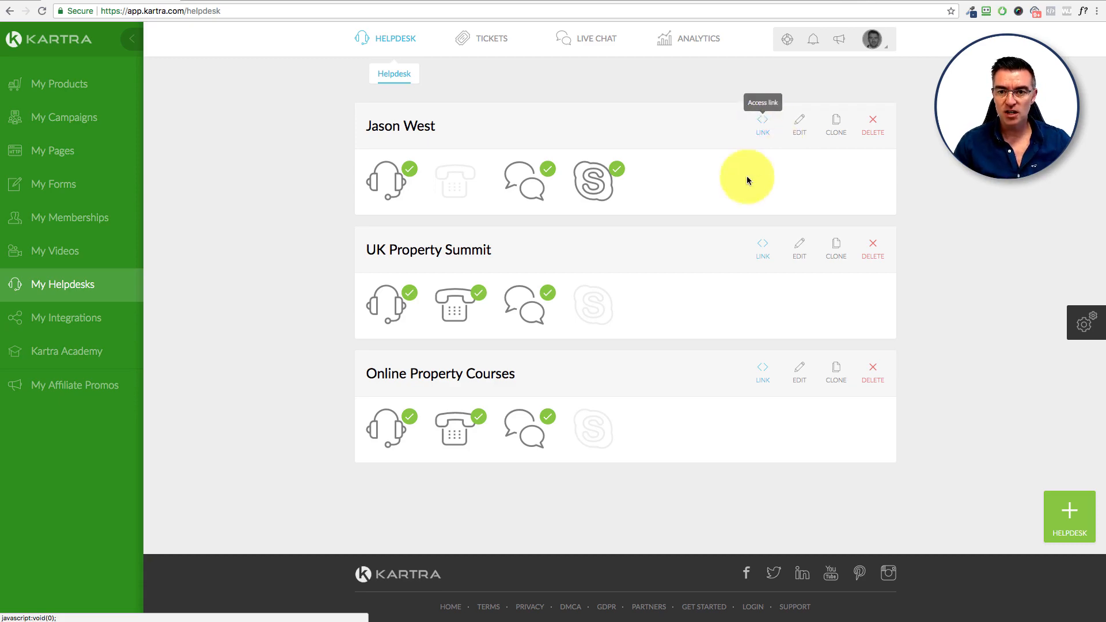
# Step: Change the Jason West helpdesk link to the jasonwest.com domain with slug 'helpdesk' and save it
pyautogui.click(761, 125)
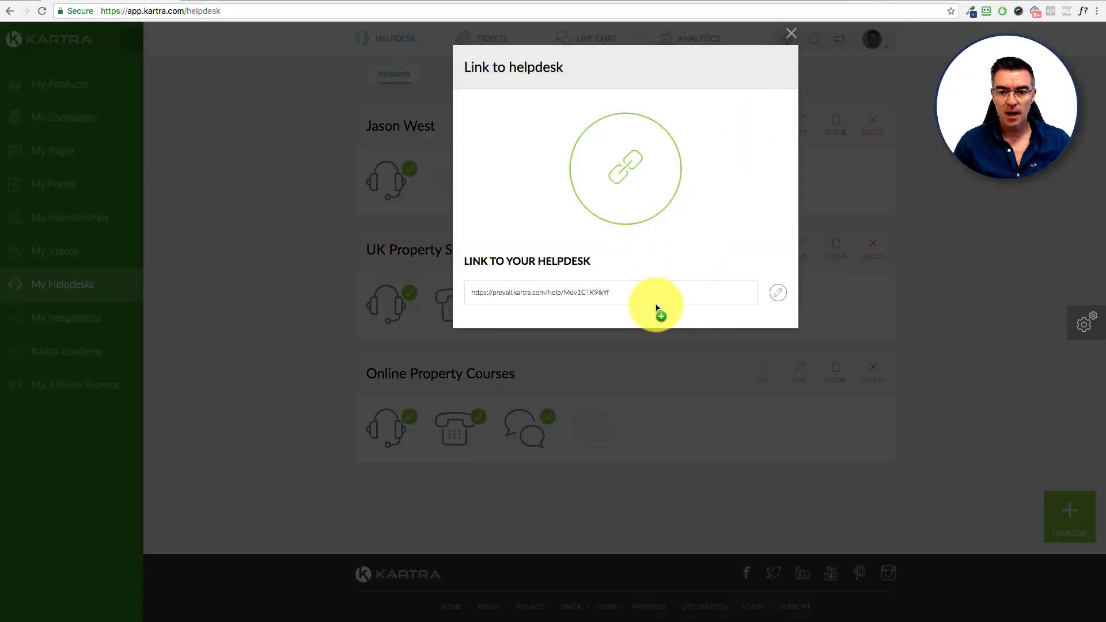
pyautogui.moveTo(470, 295); pyautogui.dragTo(618, 295)
pyautogui.click(620, 295)
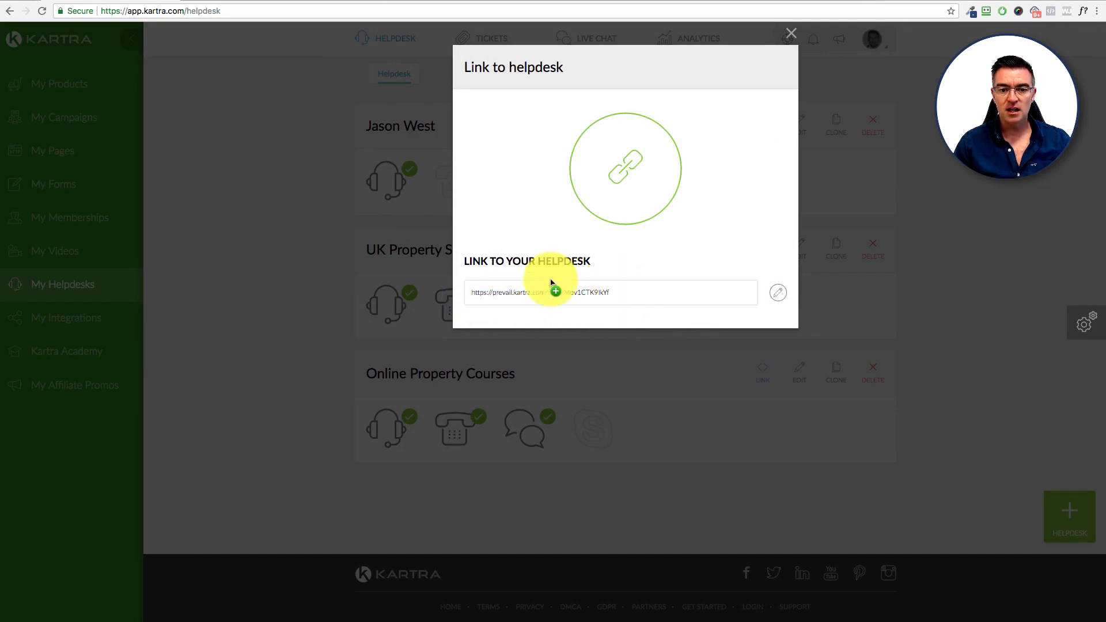
pyautogui.click(780, 294)
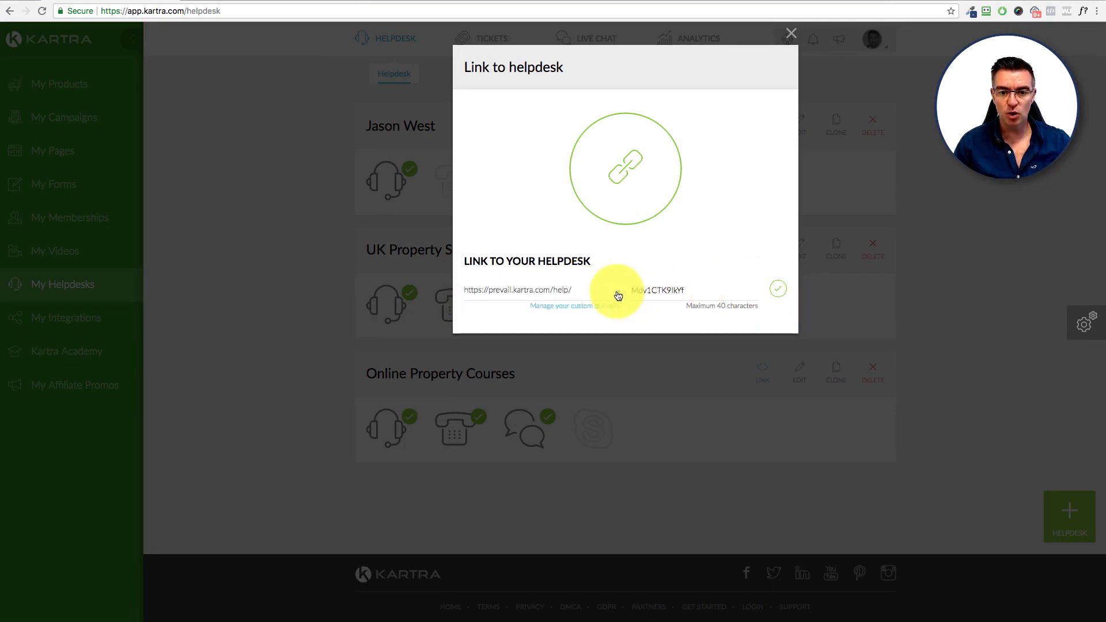
pyautogui.click(600, 293)
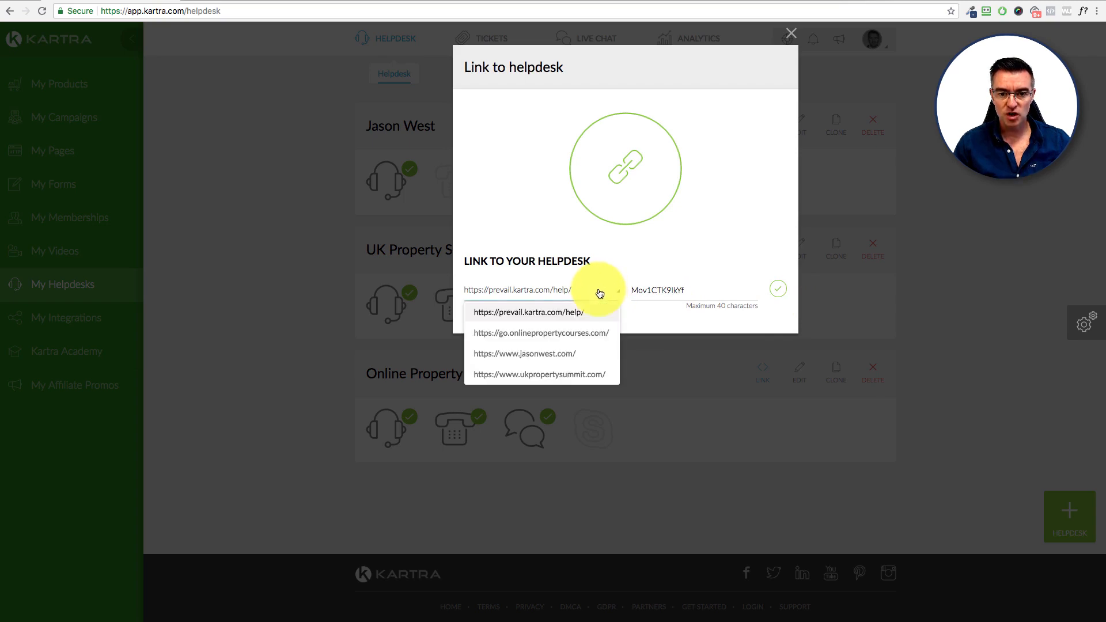
pyautogui.click(518, 353)
pyautogui.doubleClick(647, 290)
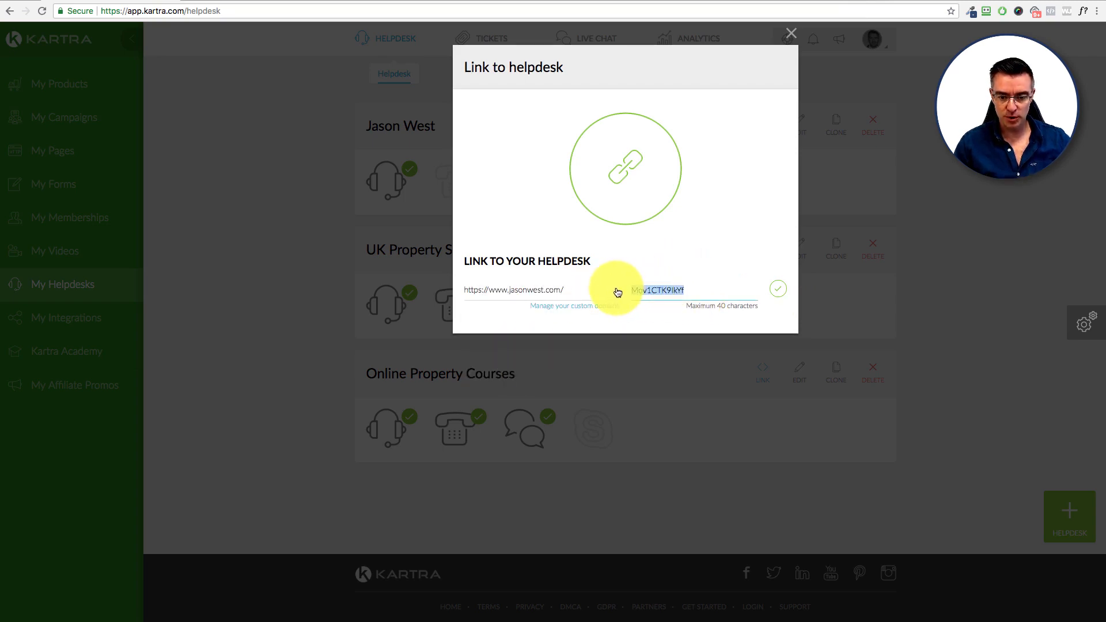
pyautogui.write('helpdesk')
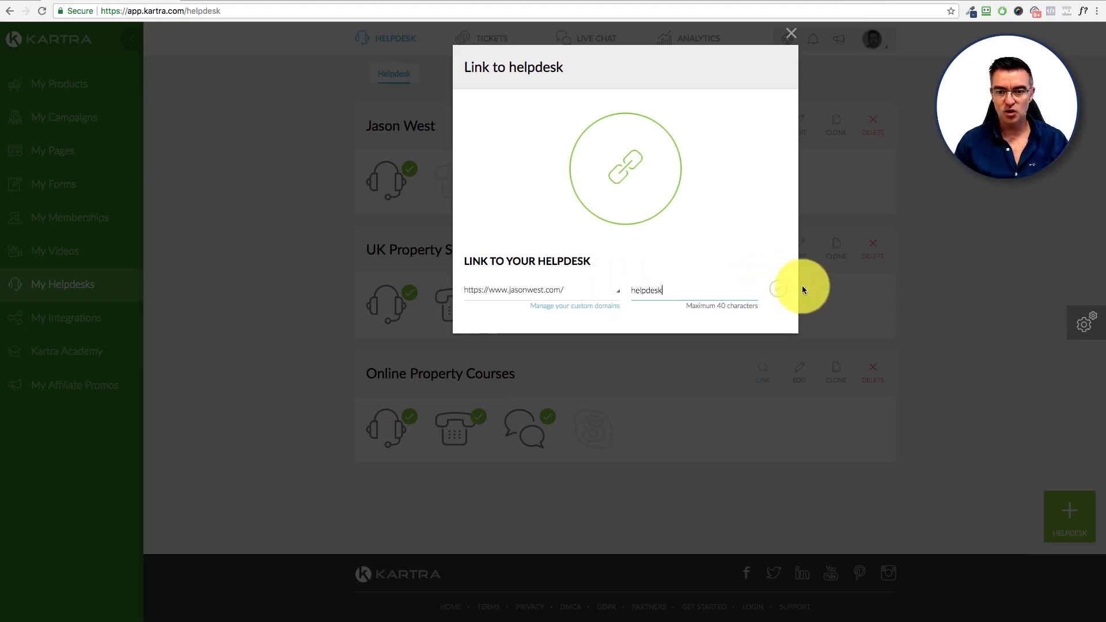
pyautogui.click(777, 290)
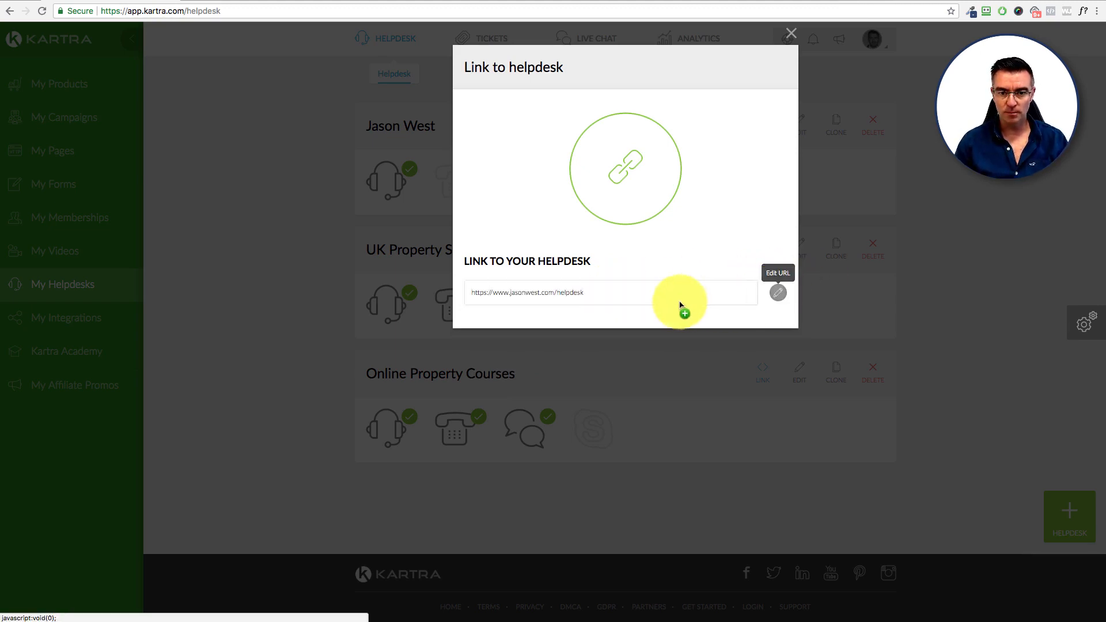
pyautogui.moveTo(681, 296); pyautogui.dragTo(467, 292)
pyautogui.press('super+c')
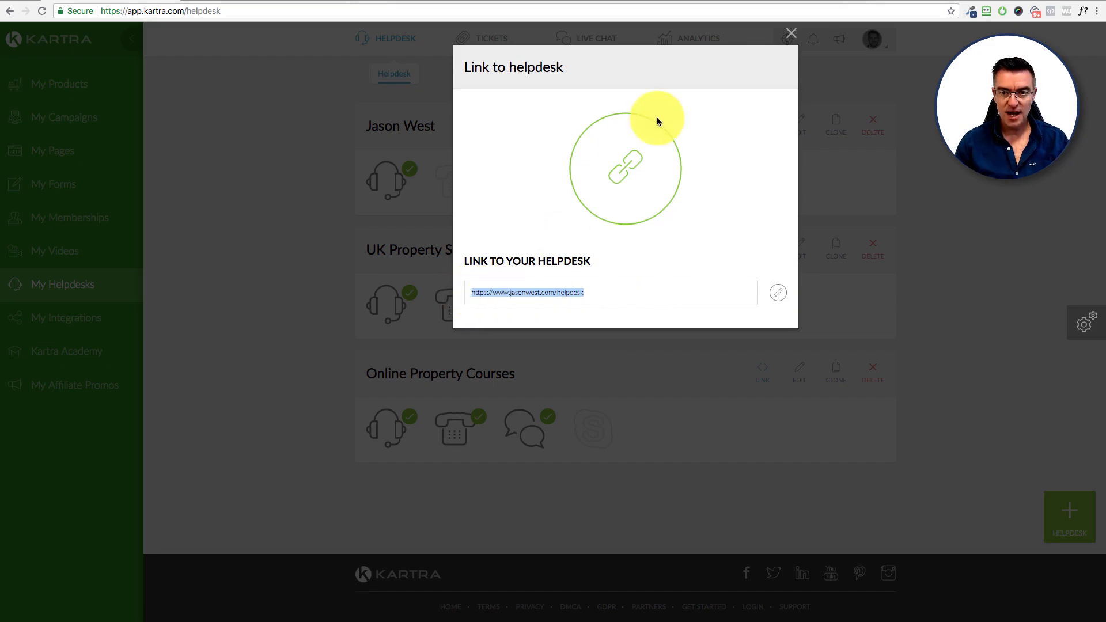
pyautogui.click(790, 33)
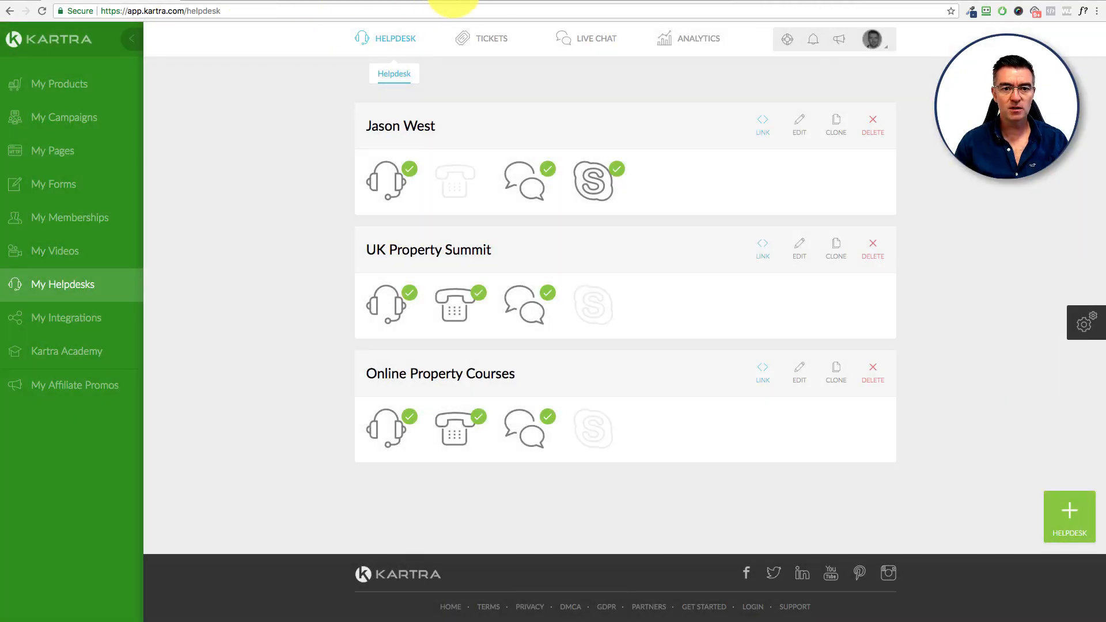
pyautogui.press('super+t')
pyautogui.press('super+v')
pyautogui.press('Return')
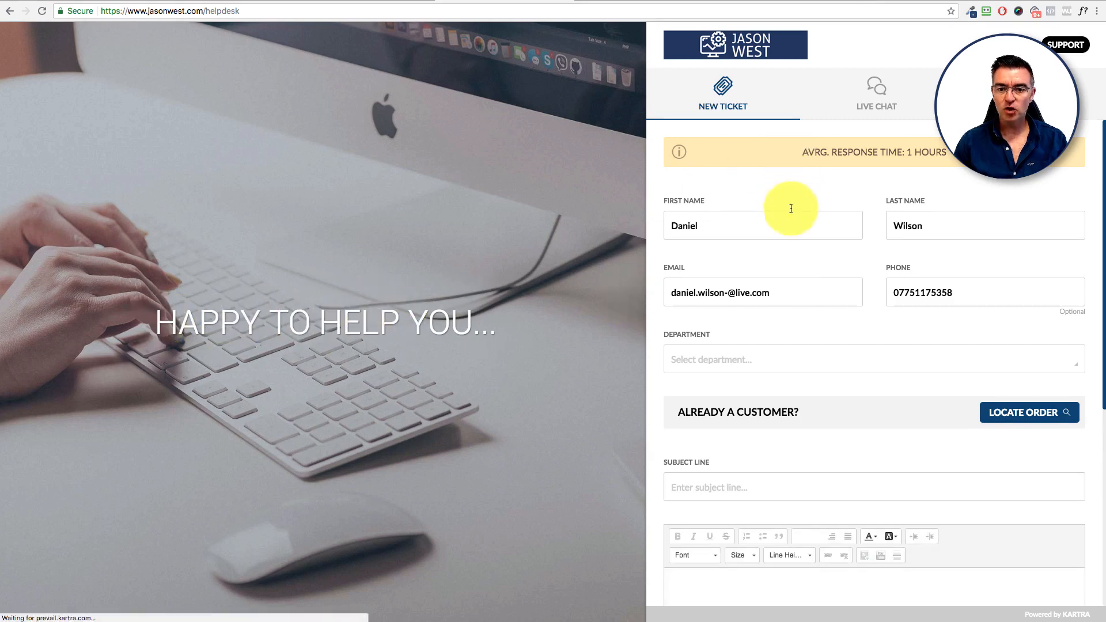
pyautogui.scroll(-6, 900, 283)
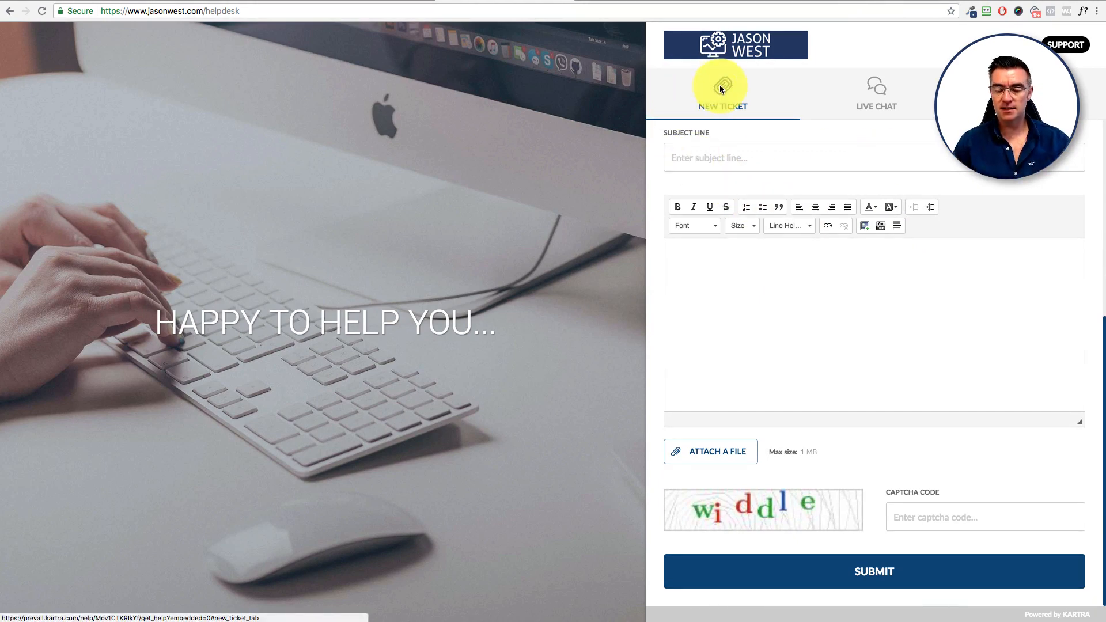
pyautogui.click(879, 92)
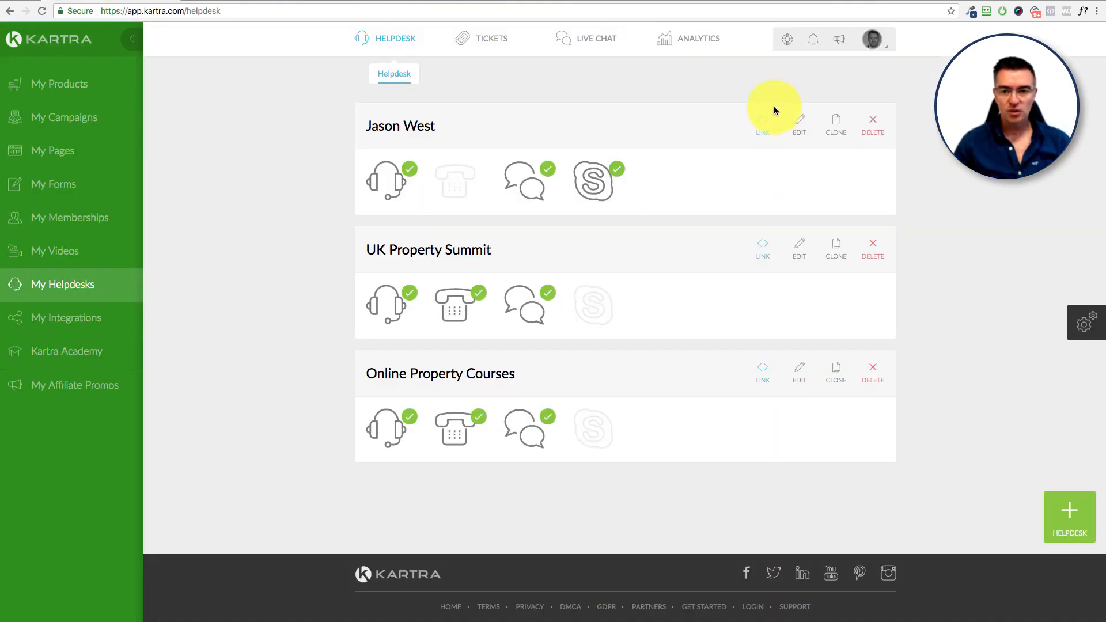
# Step: Open the Jason West helpdesk editor and keep 'Host my Helpdesk in Kartra' as the hosting choice
pyautogui.click(803, 122)
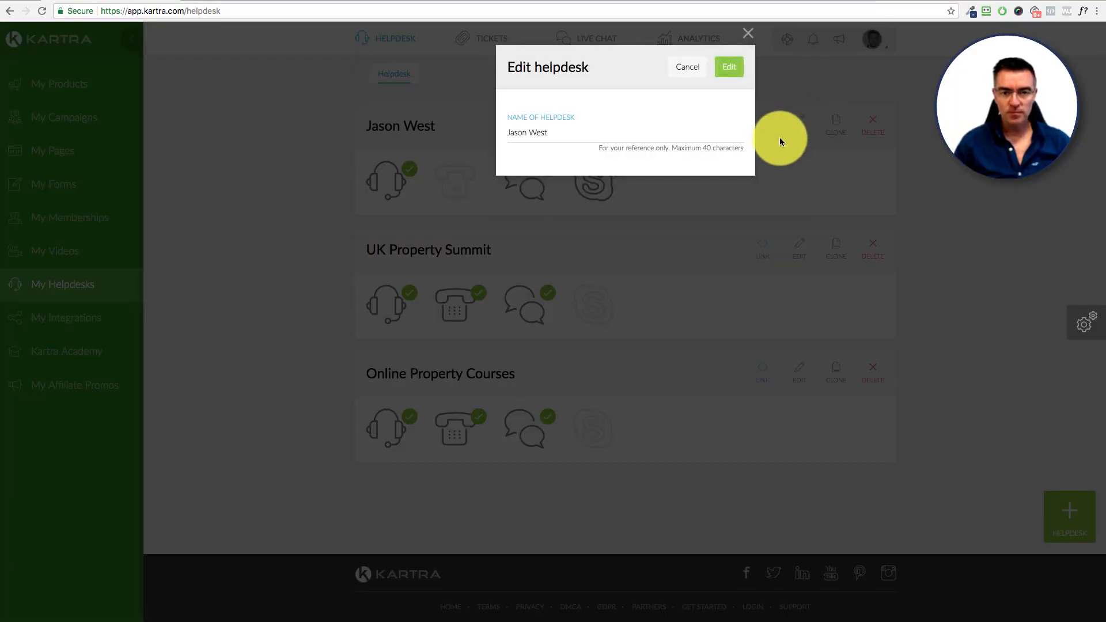
pyautogui.click(730, 67)
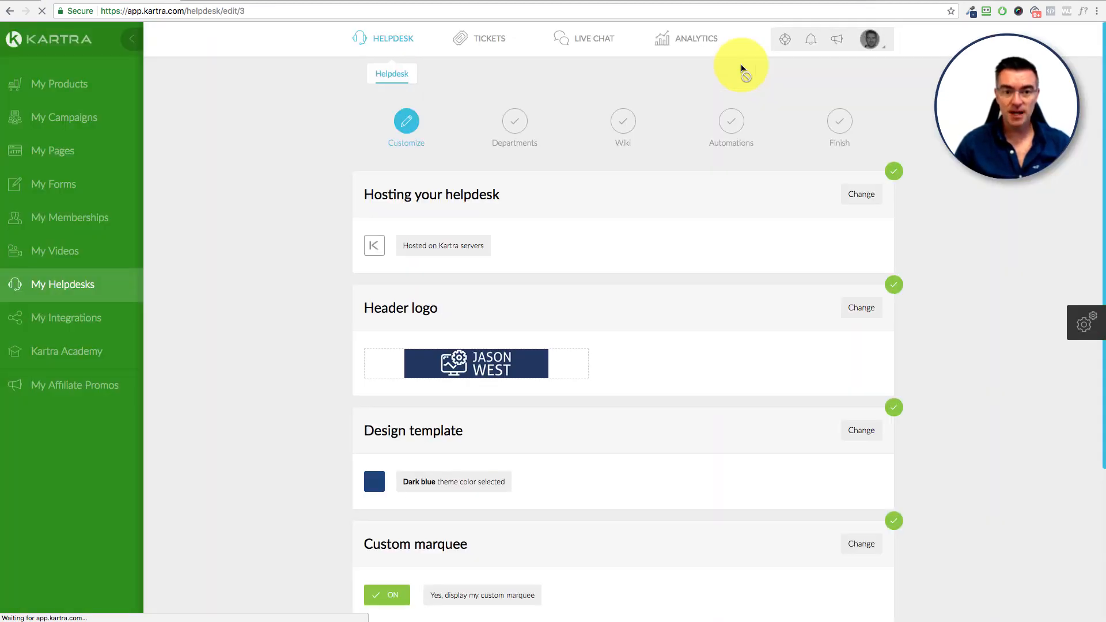
pyautogui.click(861, 194)
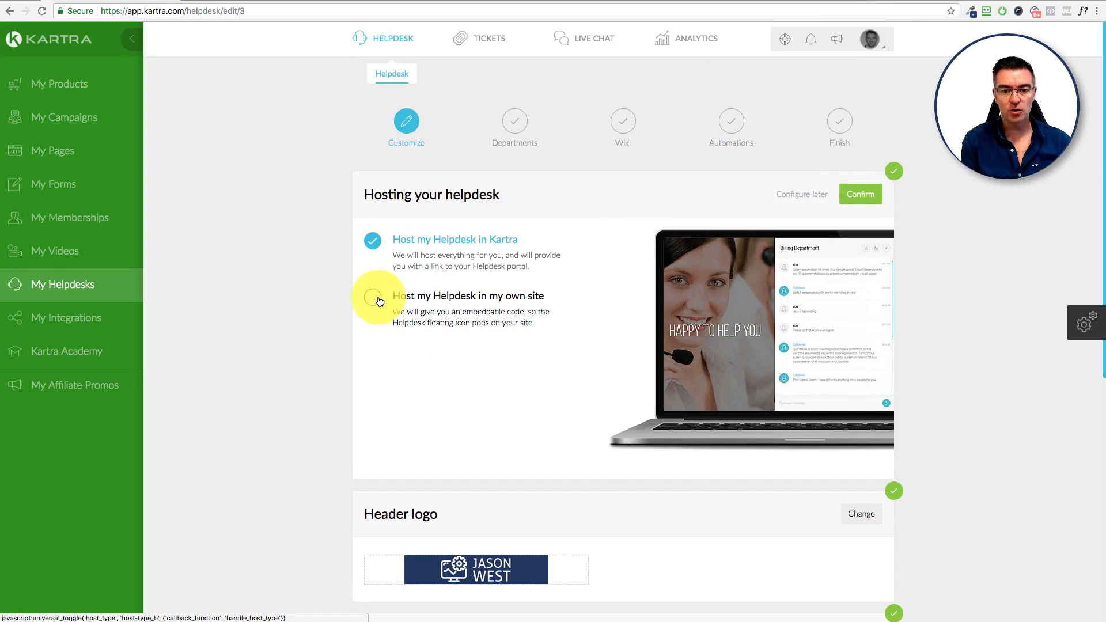
pyautogui.scroll(-1, 378, 301)
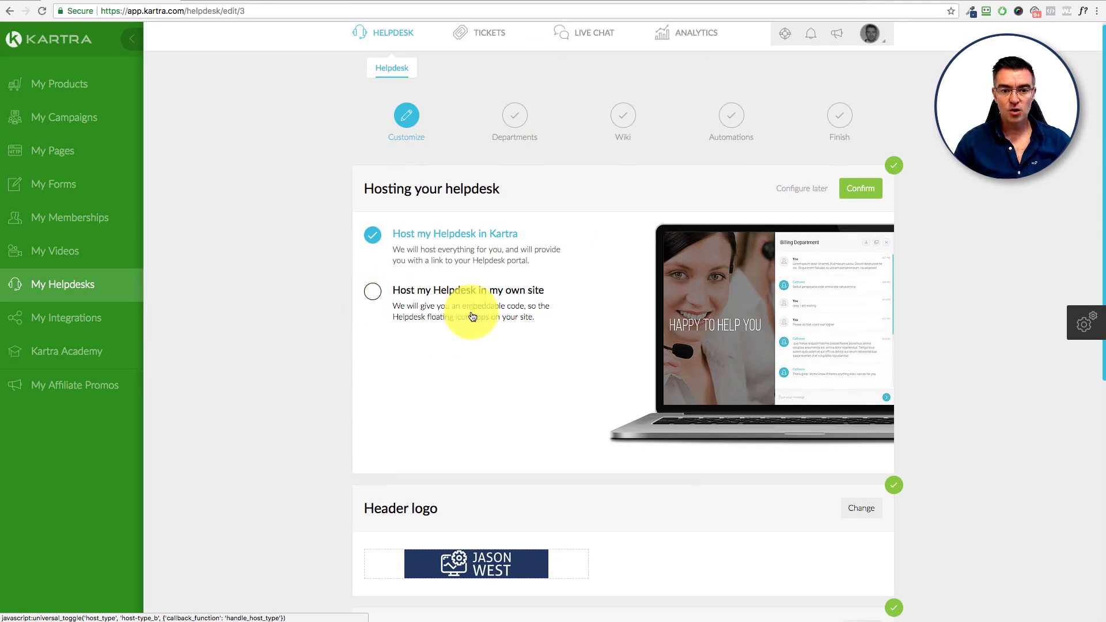
pyautogui.scroll(-1, 473, 317)
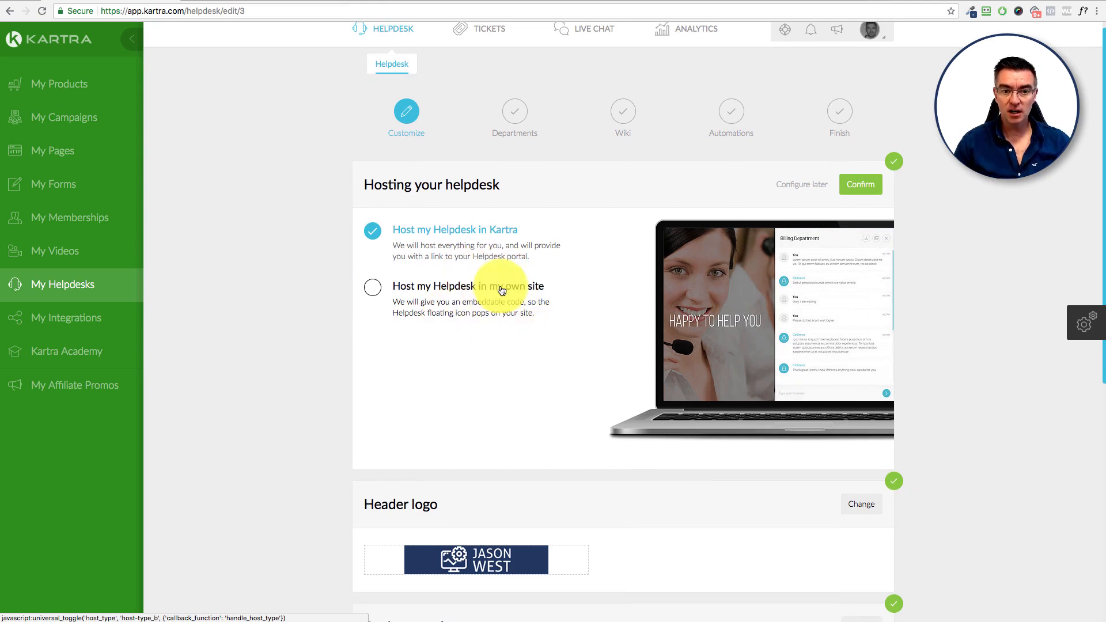
pyautogui.click(864, 190)
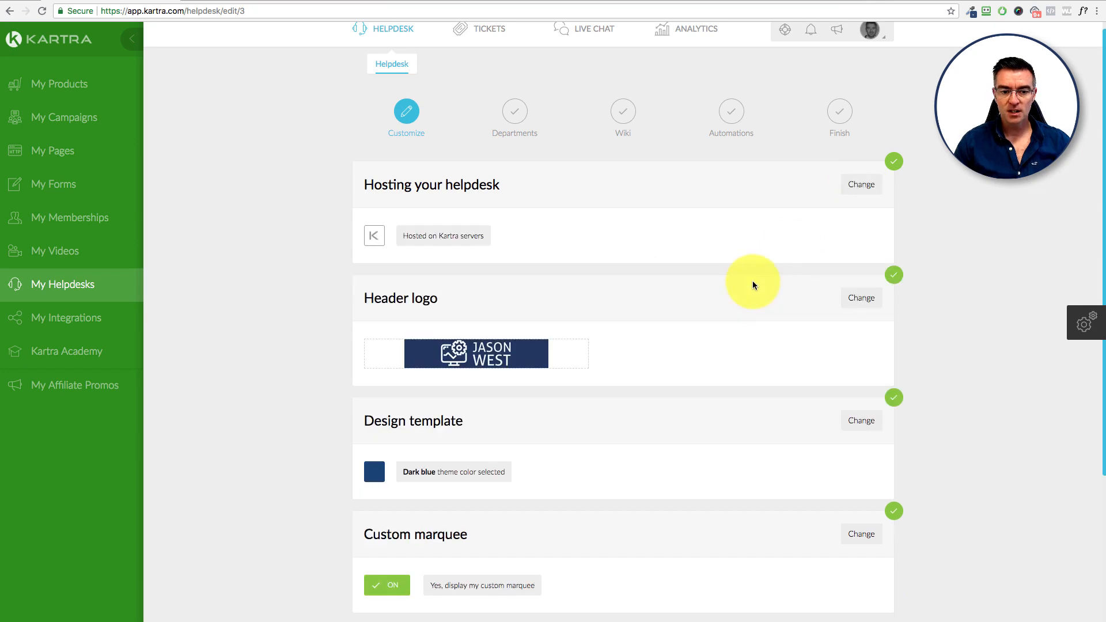
pyautogui.scroll(-5, 752, 282)
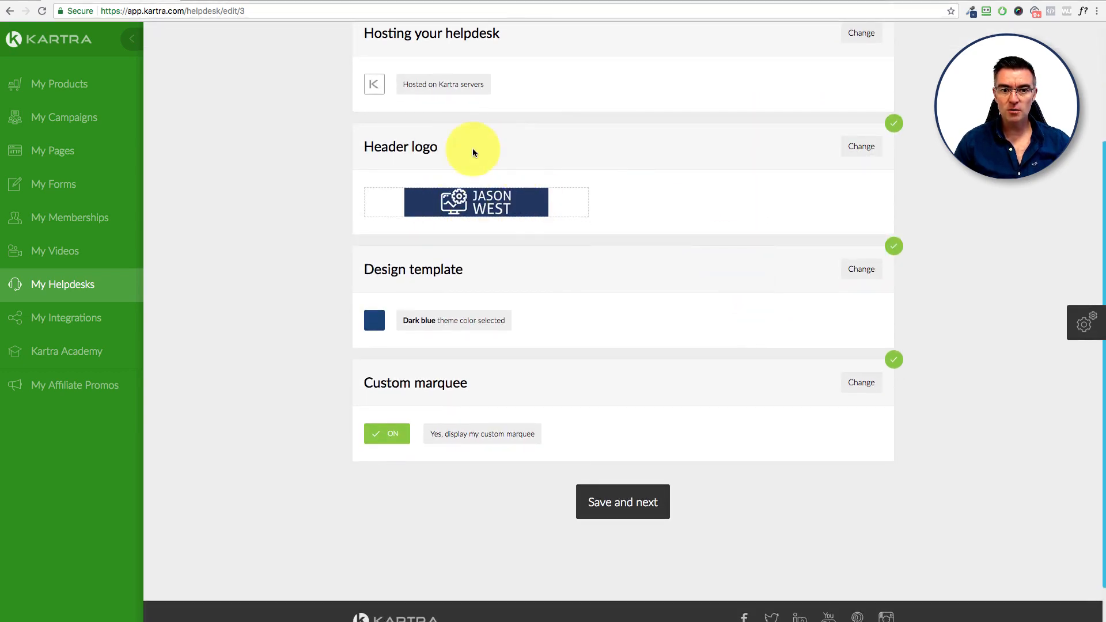
# Step: Copy the logo's dark blue hex code 213760 from ColorZilla's colour history
pyautogui.click(874, 150)
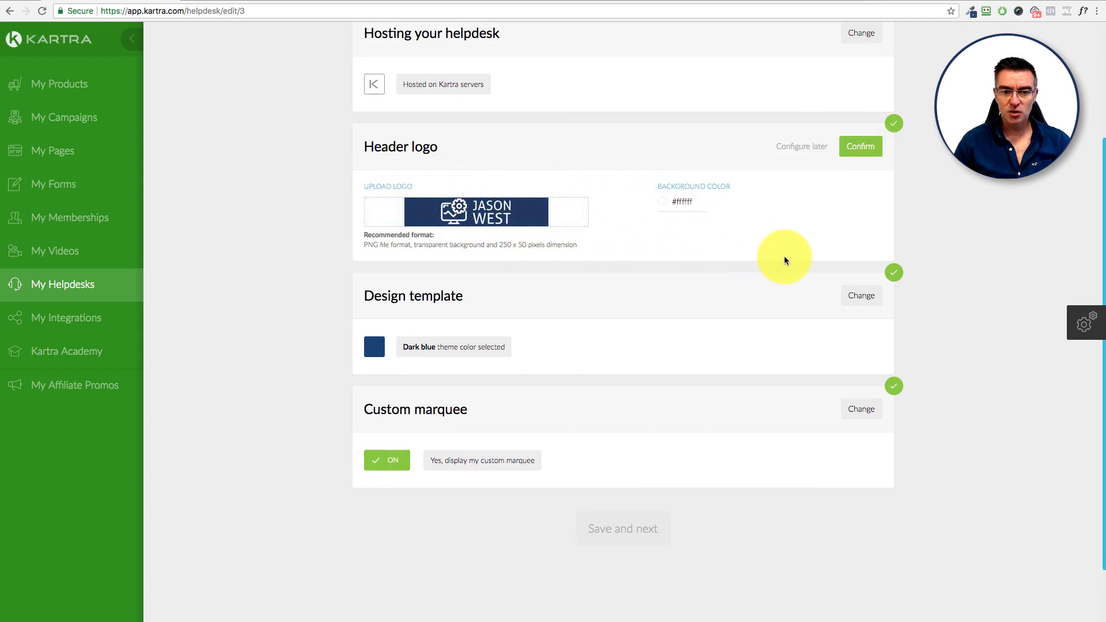
pyautogui.click(973, 11)
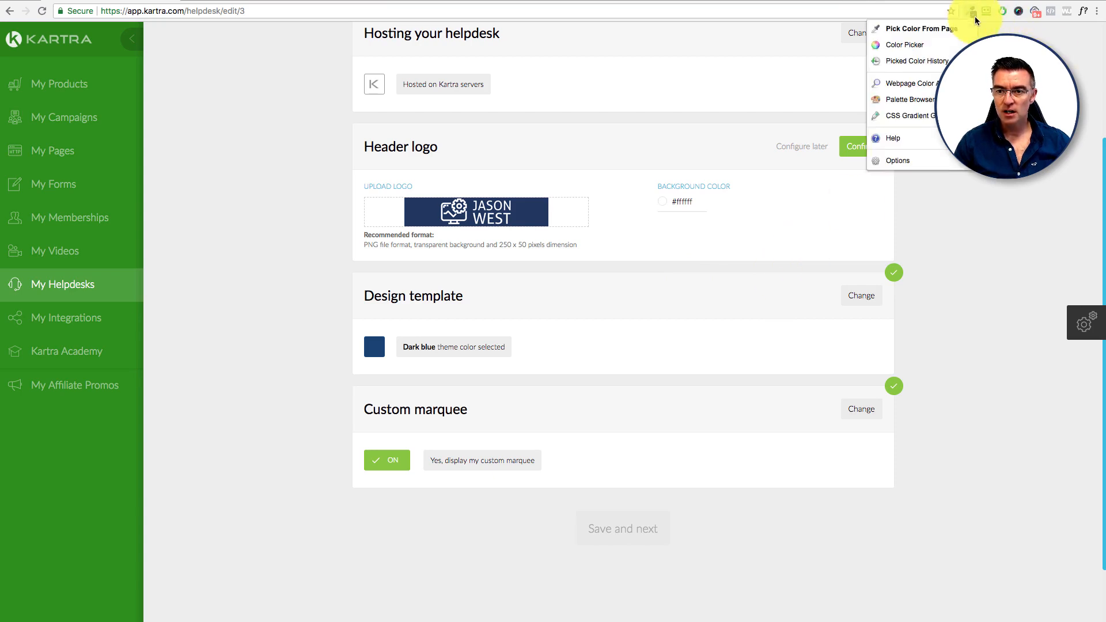
pyautogui.click(927, 64)
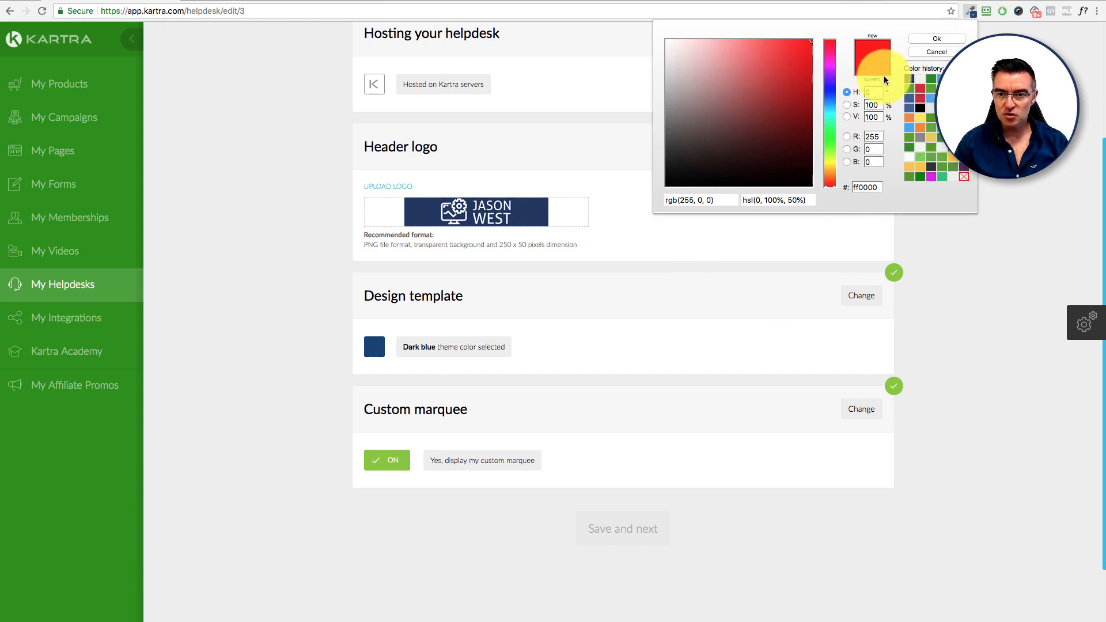
pyautogui.click(909, 80)
pyautogui.moveTo(878, 187); pyautogui.dragTo(848, 187)
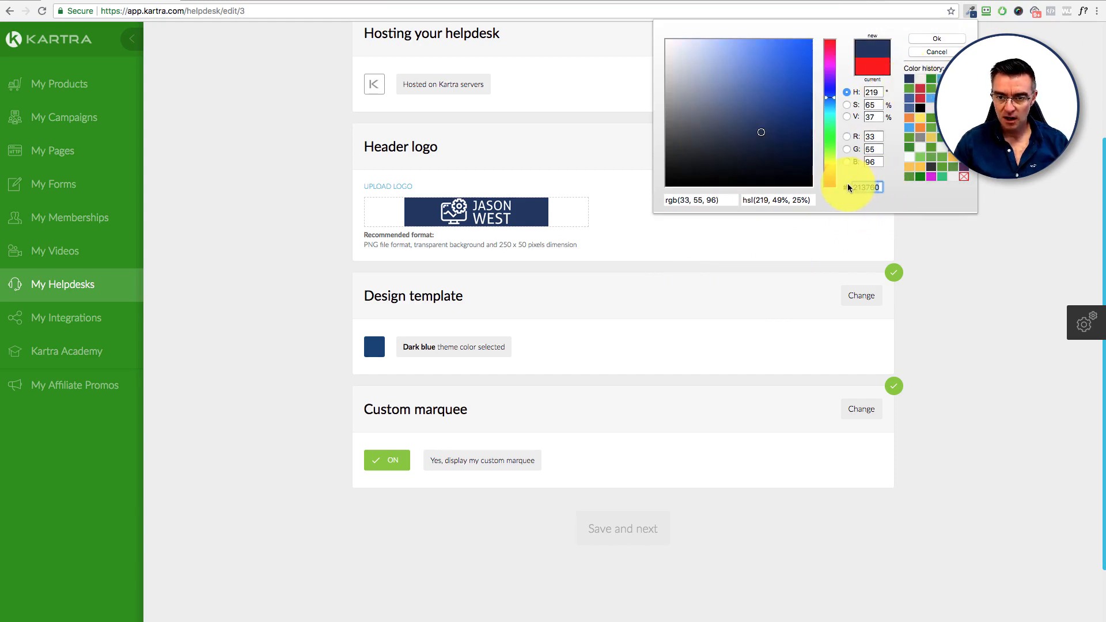
pyautogui.click(936, 39)
pyautogui.click(663, 205)
# Step: Set the header logo background colour to 213760 and confirm it
pyautogui.click(666, 204)
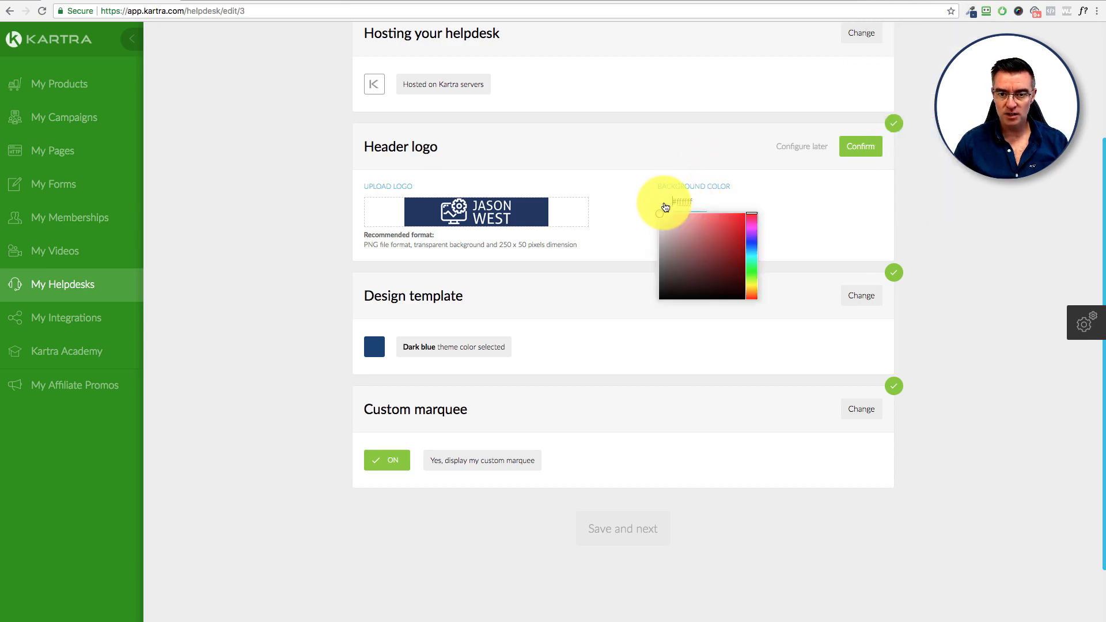
pyautogui.click(688, 239)
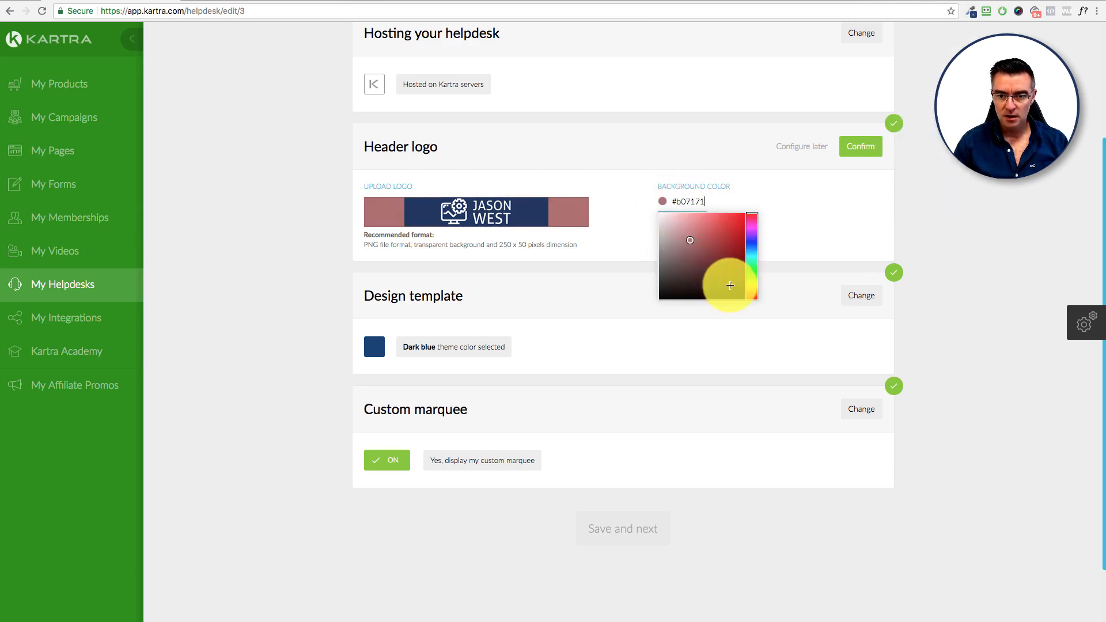
pyautogui.click(701, 204)
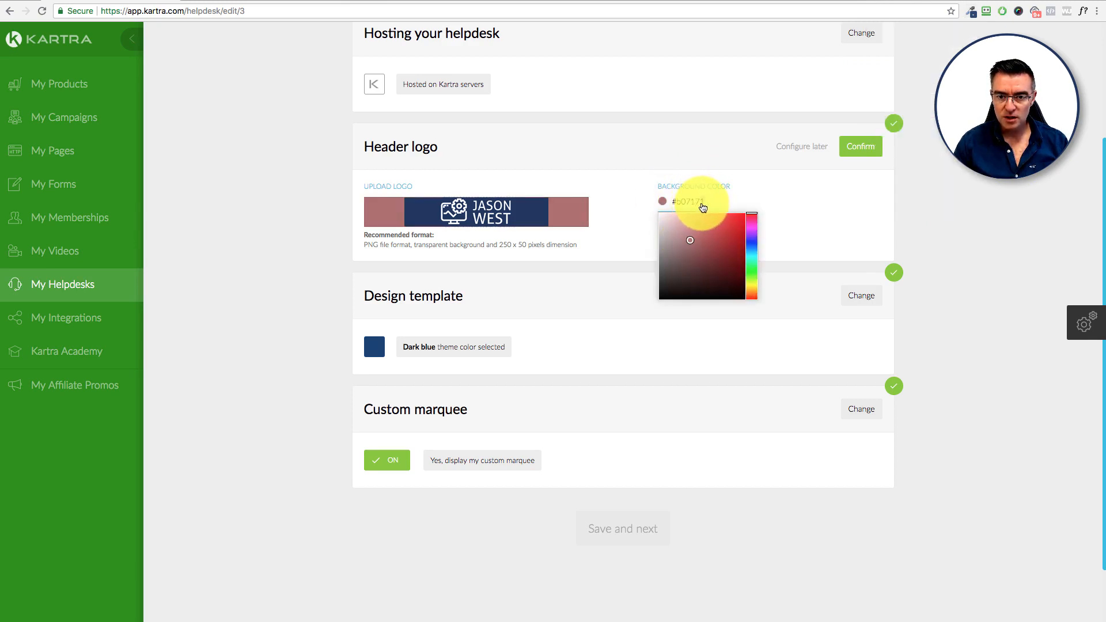
pyautogui.press('BackSpace')
pyautogui.press('BackSpace')
pyautogui.press('BackSpace')
pyautogui.press('BackSpace')
pyautogui.press('BackSpace')
pyautogui.press('BackSpace')
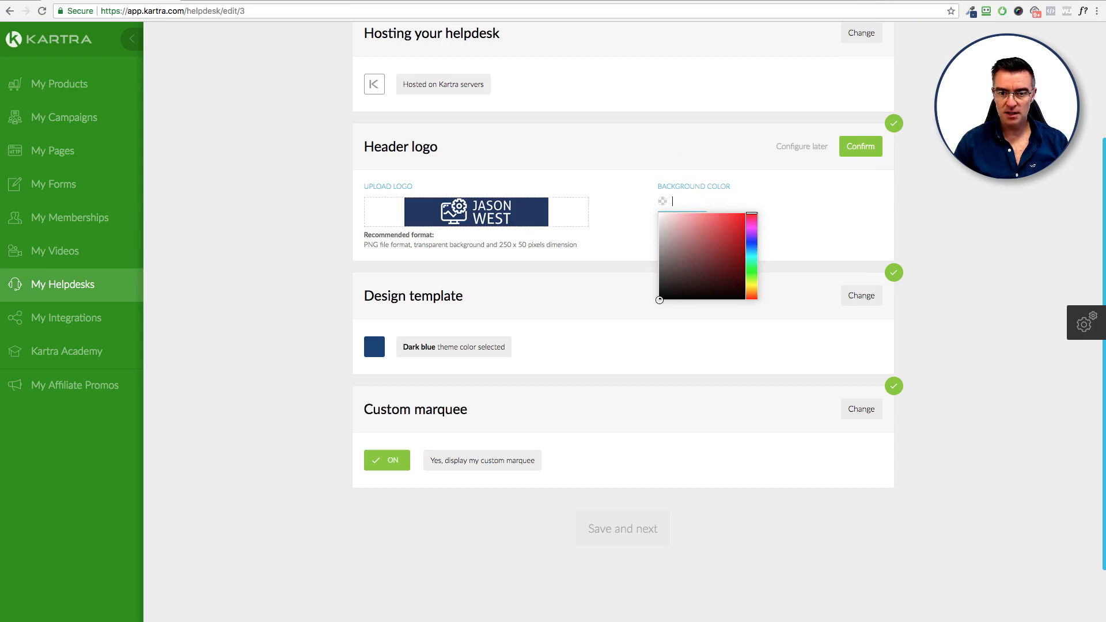
pyautogui.write('213760')
pyautogui.click(858, 149)
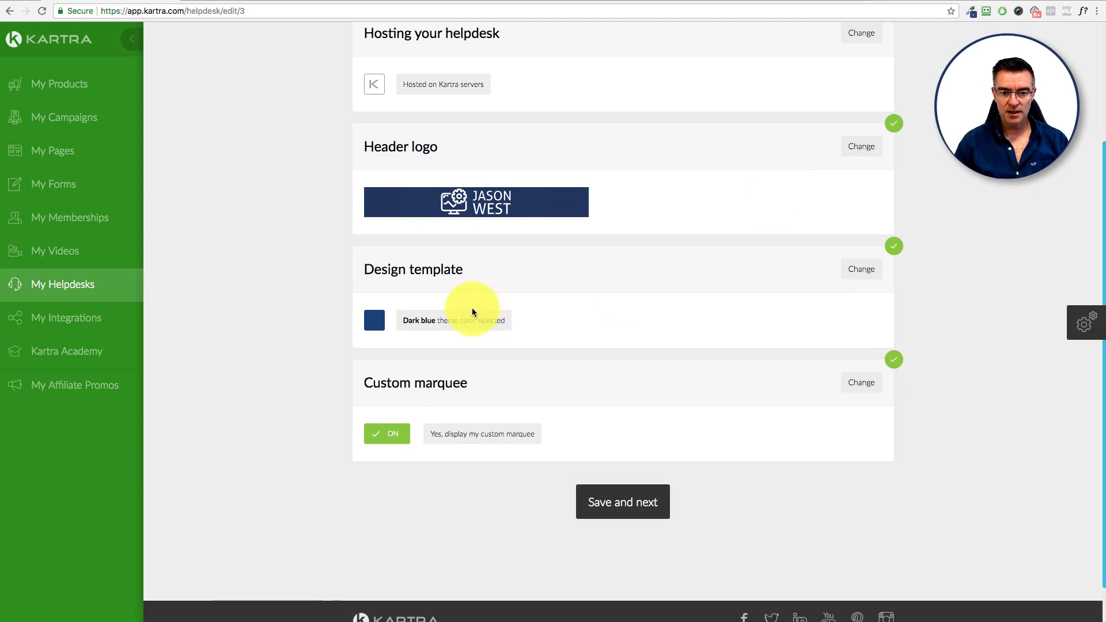
# Step: Cycle through the design template themes to Dark blue and confirm it
pyautogui.click(855, 269)
pyautogui.scroll(-3, 821, 375)
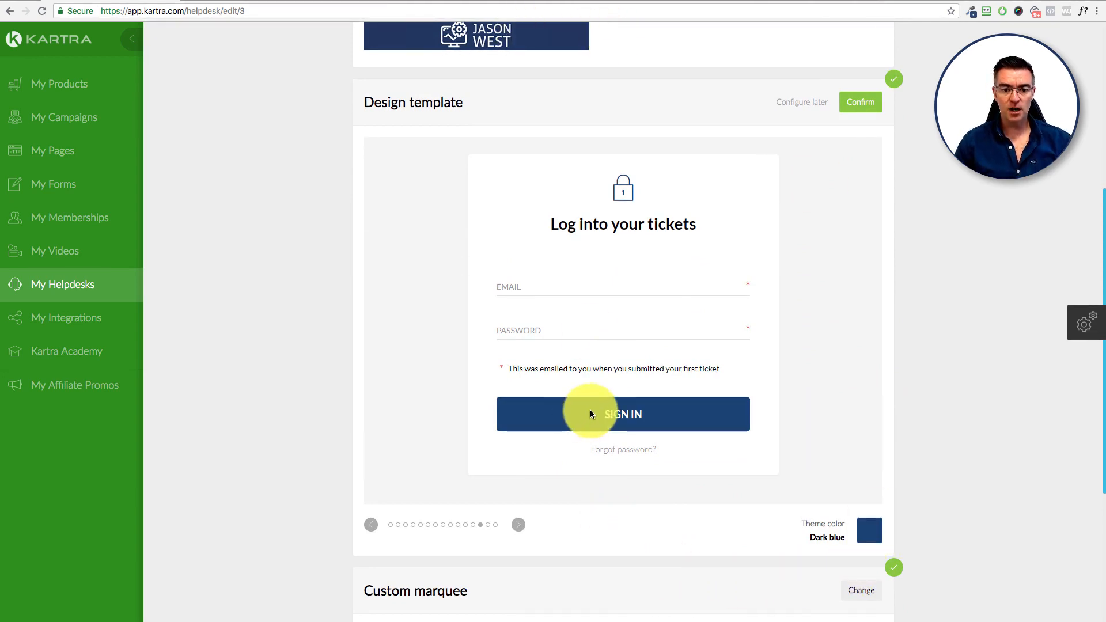
pyautogui.click(518, 523)
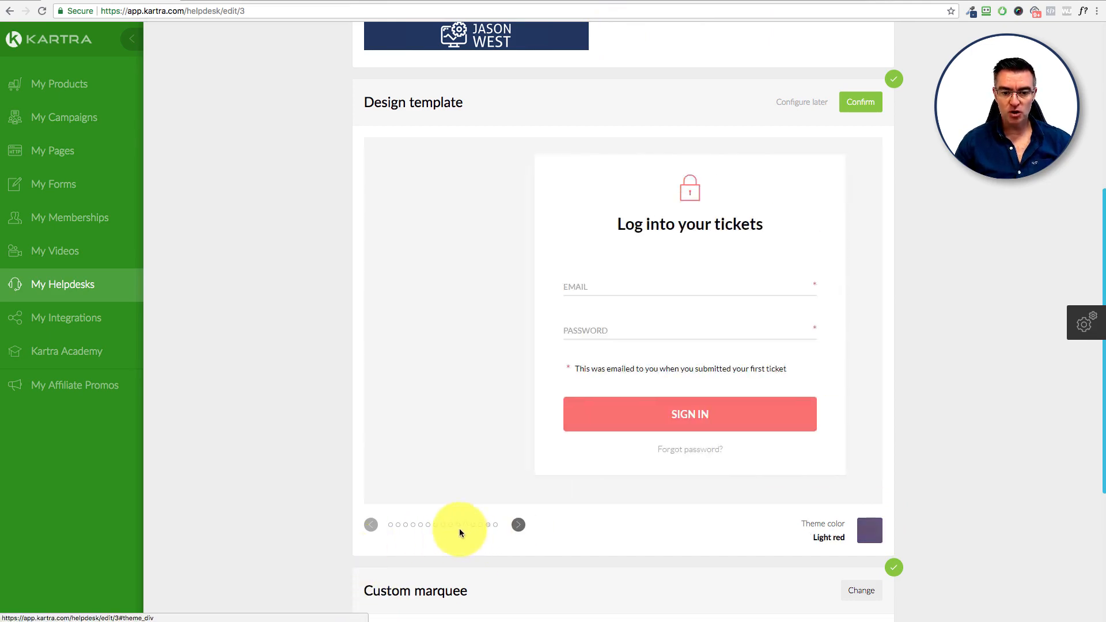
pyautogui.click(370, 525)
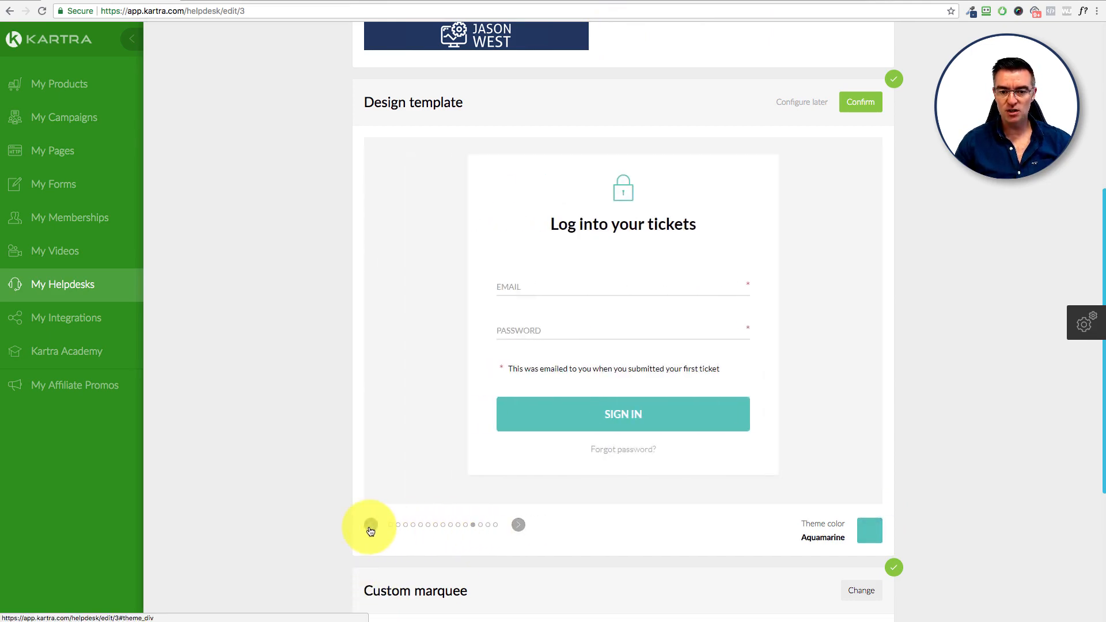
pyautogui.click(371, 524)
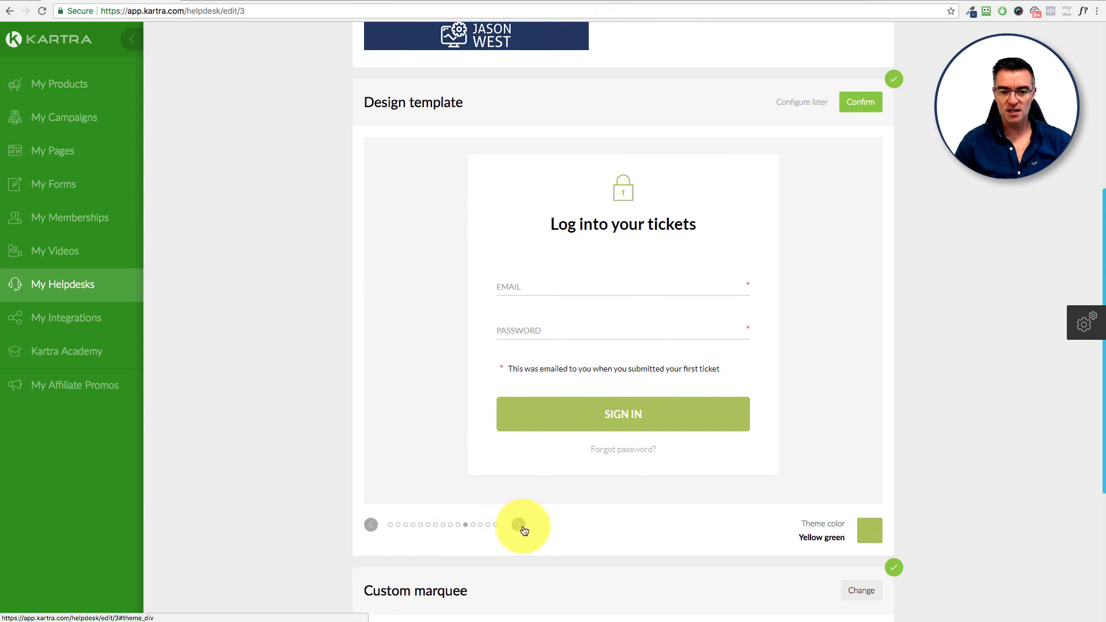
pyautogui.click(518, 524)
pyautogui.click(520, 526)
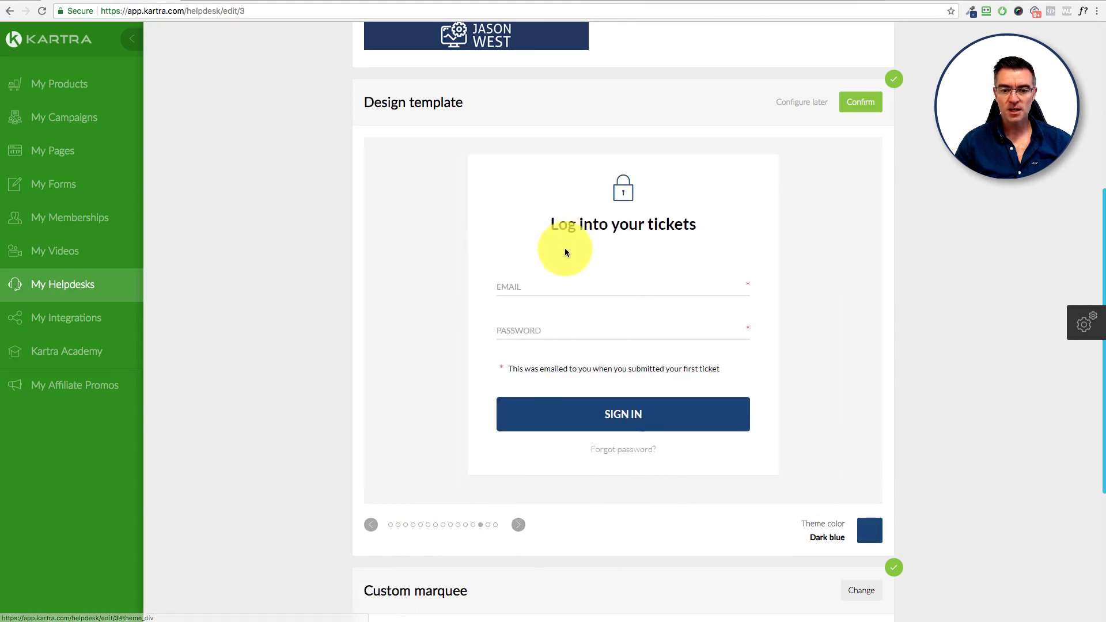
pyautogui.click(860, 102)
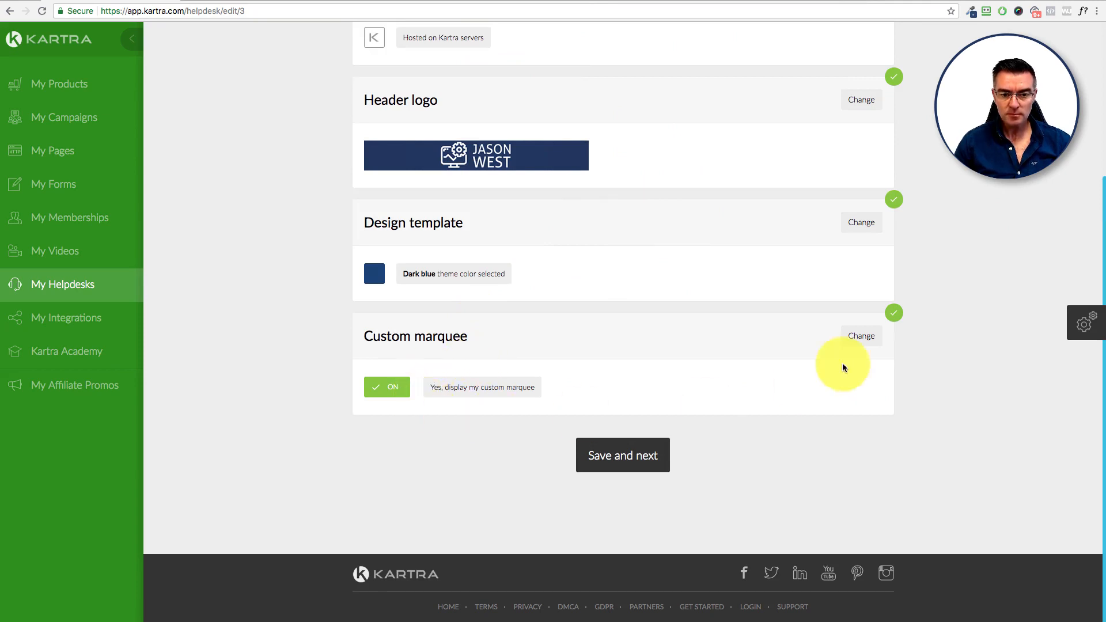
# Step: Set the custom marquee overlay opacity to 60%
pyautogui.click(860, 337)
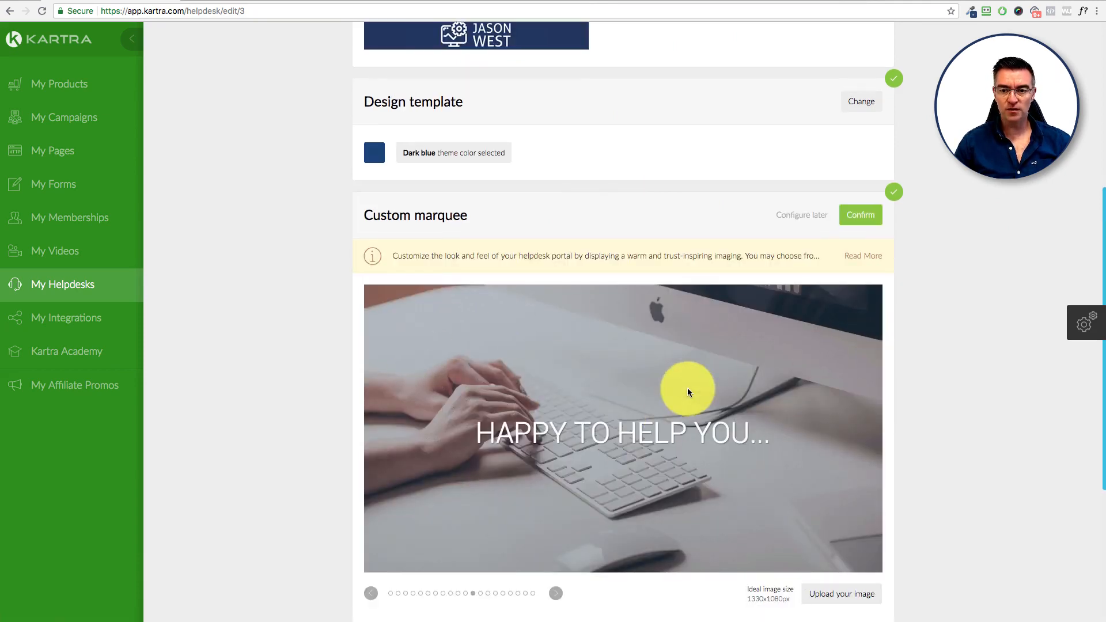
pyautogui.scroll(-3, 686, 388)
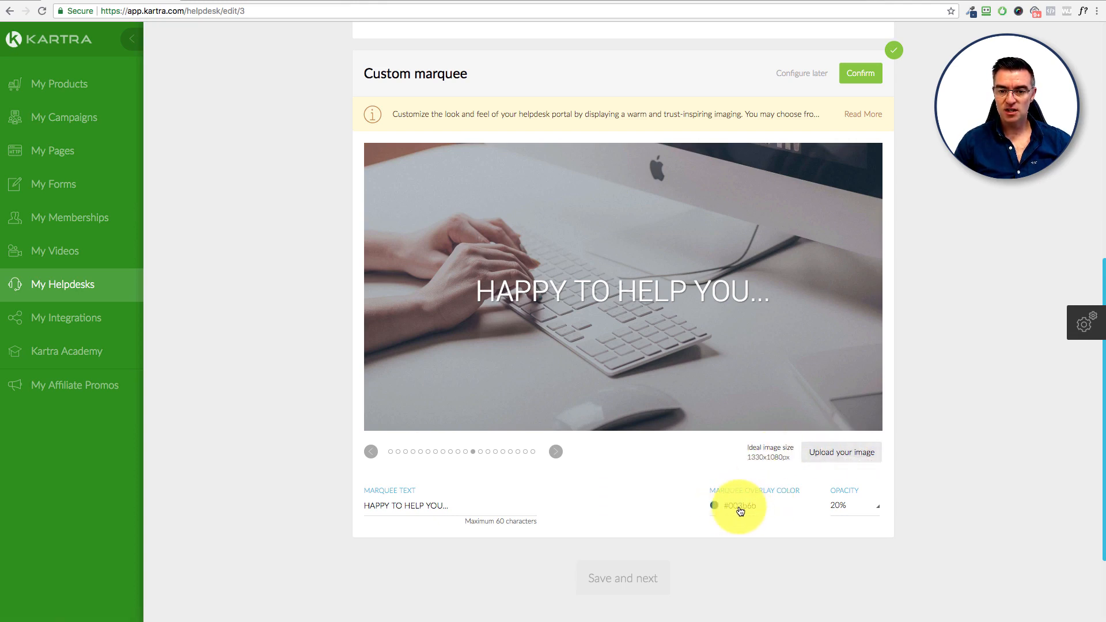
pyautogui.click(851, 510)
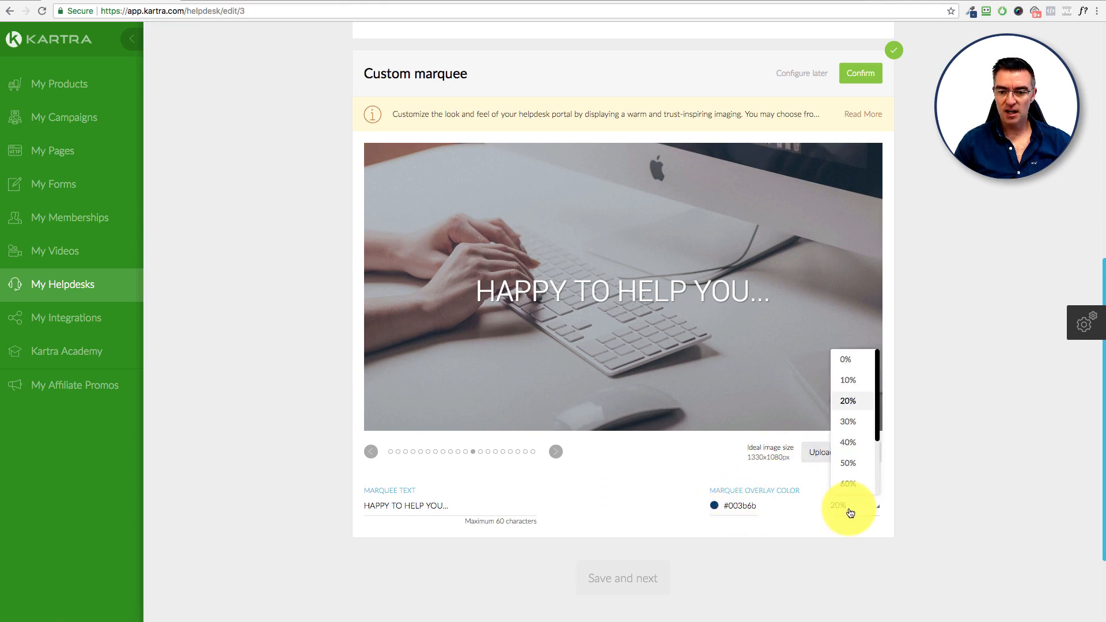
pyautogui.click(851, 462)
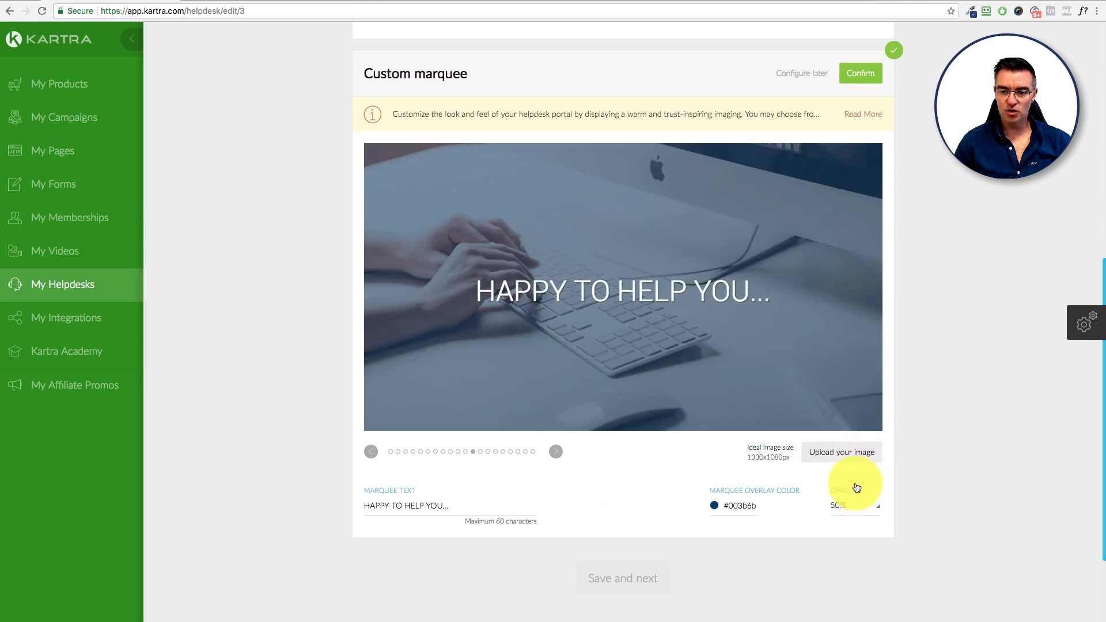
pyautogui.click(848, 507)
pyautogui.click(853, 468)
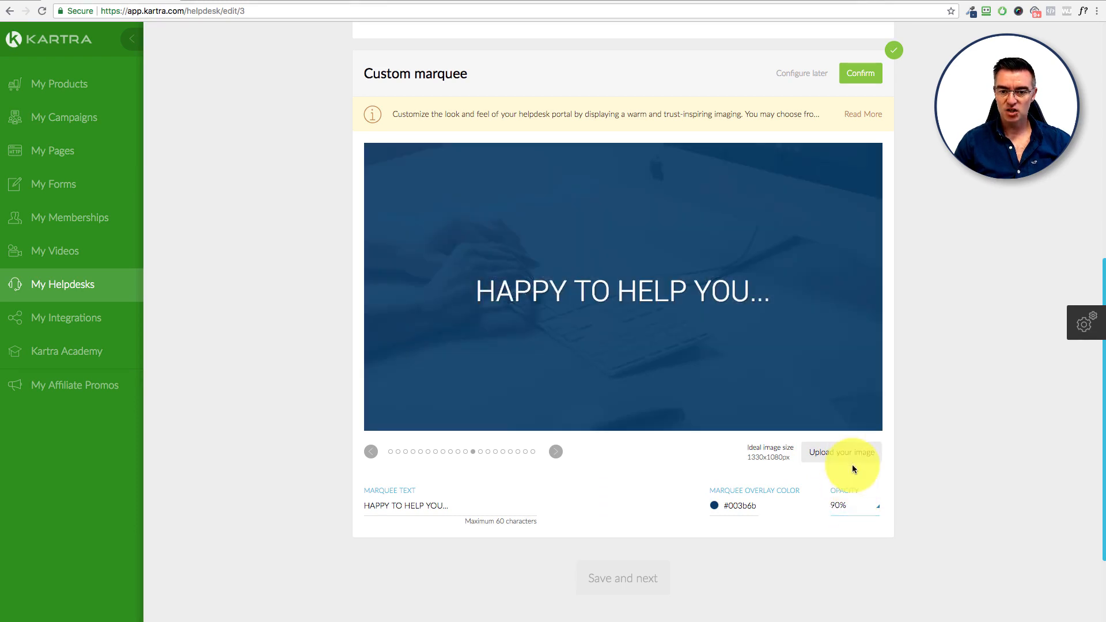
pyautogui.click(846, 508)
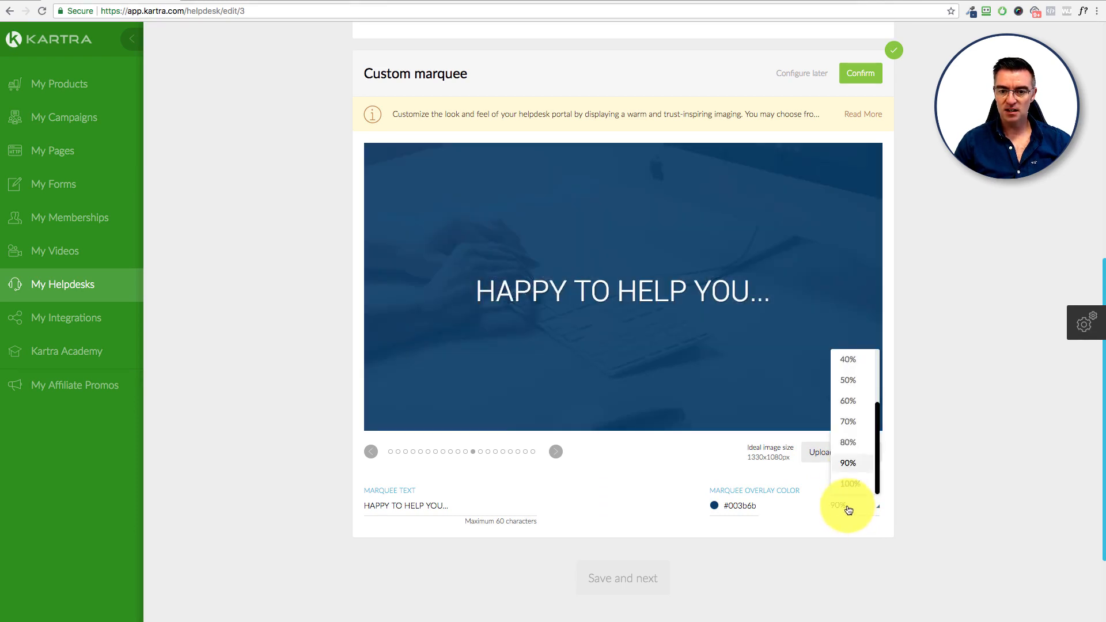
pyautogui.click(848, 420)
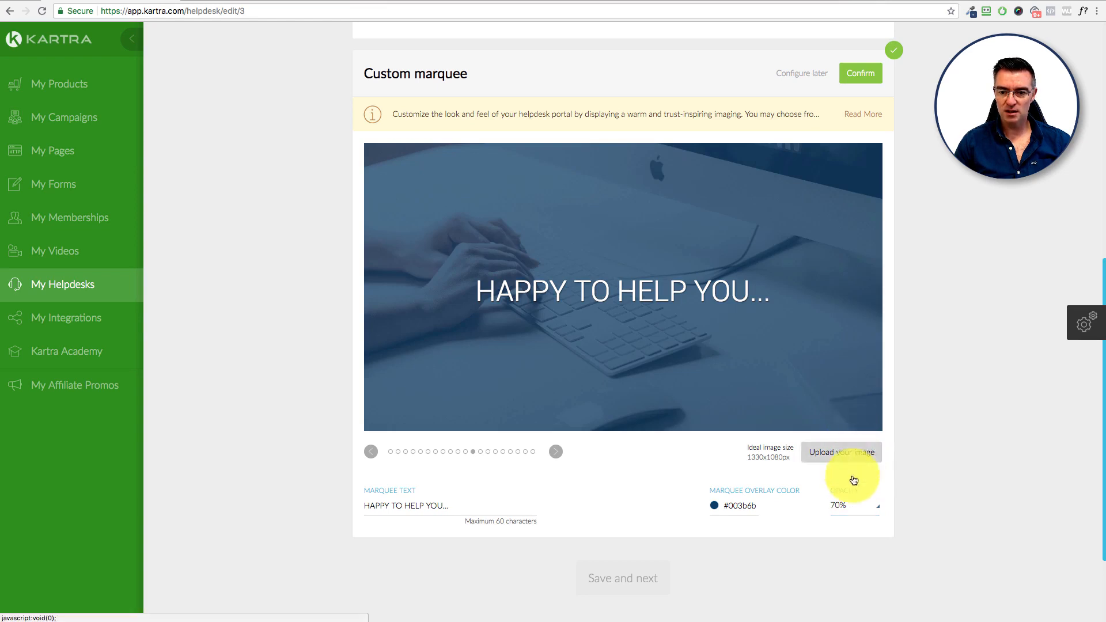
pyautogui.click(851, 506)
pyautogui.click(851, 409)
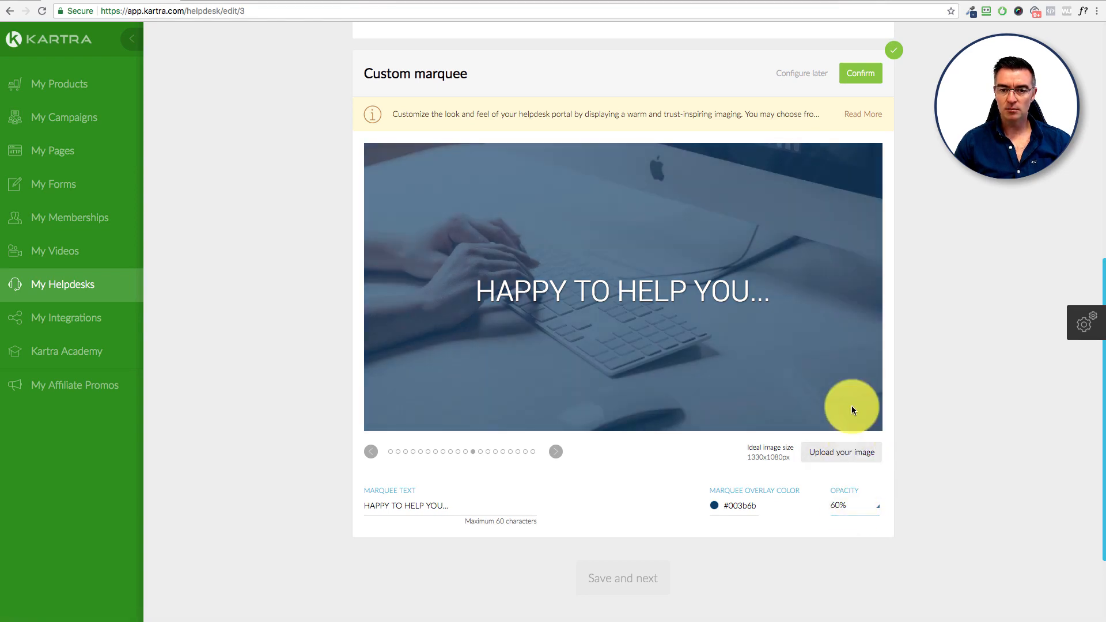
# Step: Choose the keyboard-and-watch photo as the marquee background image
pyautogui.click(371, 452)
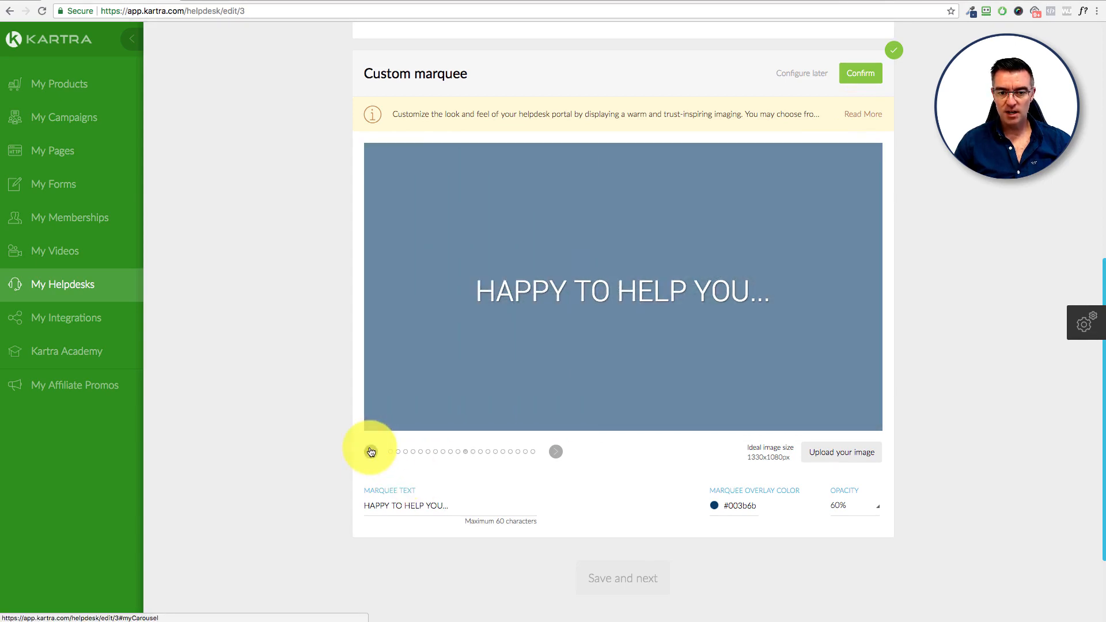
pyautogui.click(558, 454)
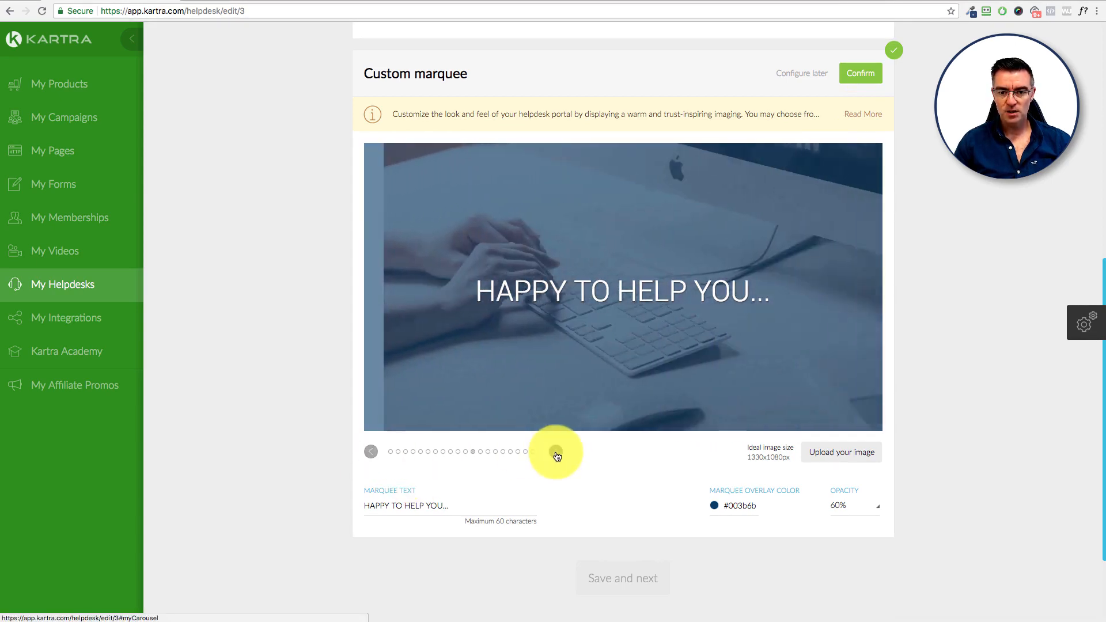
pyautogui.click(557, 455)
pyautogui.click(557, 455)
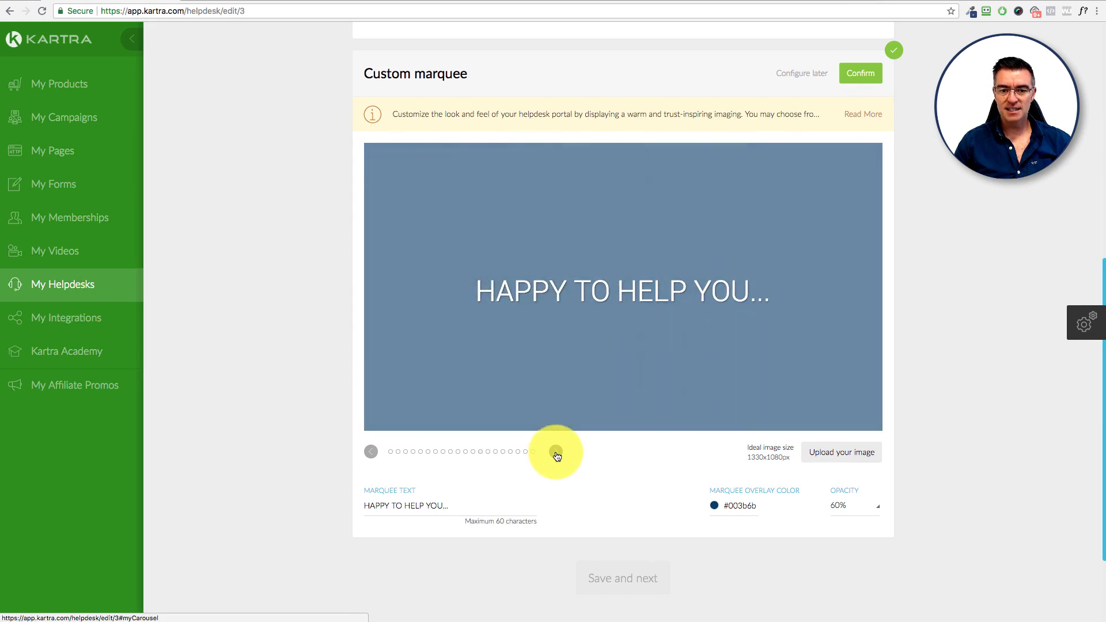
pyautogui.click(371, 452)
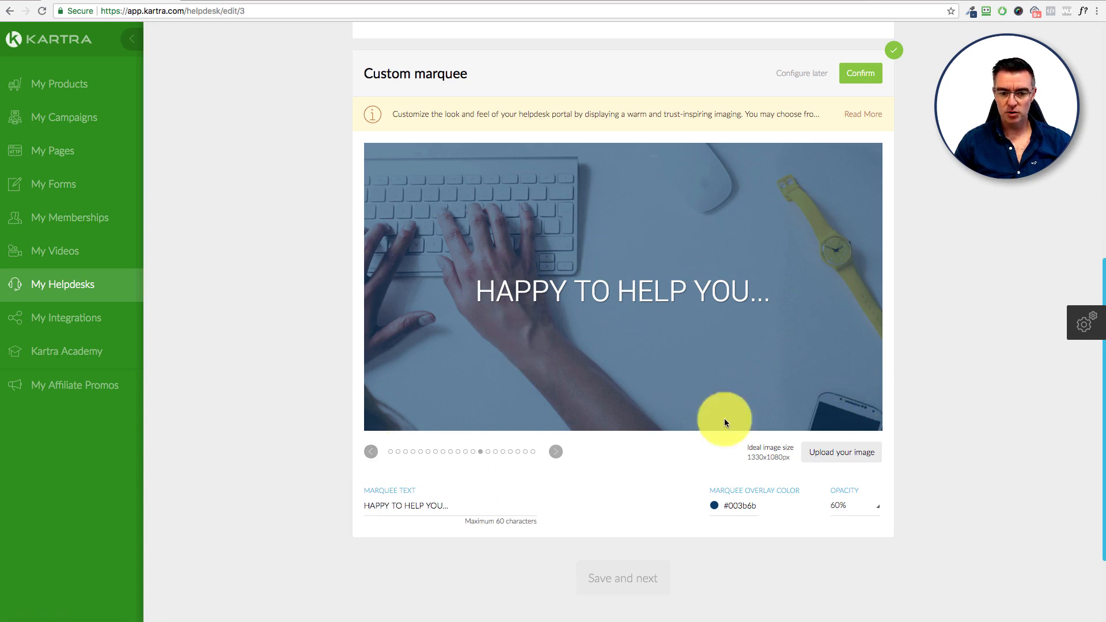
# Step: Leave the marquee text as 'HAPPY TO HELP YOU...', removing any stray test letters
pyautogui.moveTo(365, 505); pyautogui.dragTo(464, 501)
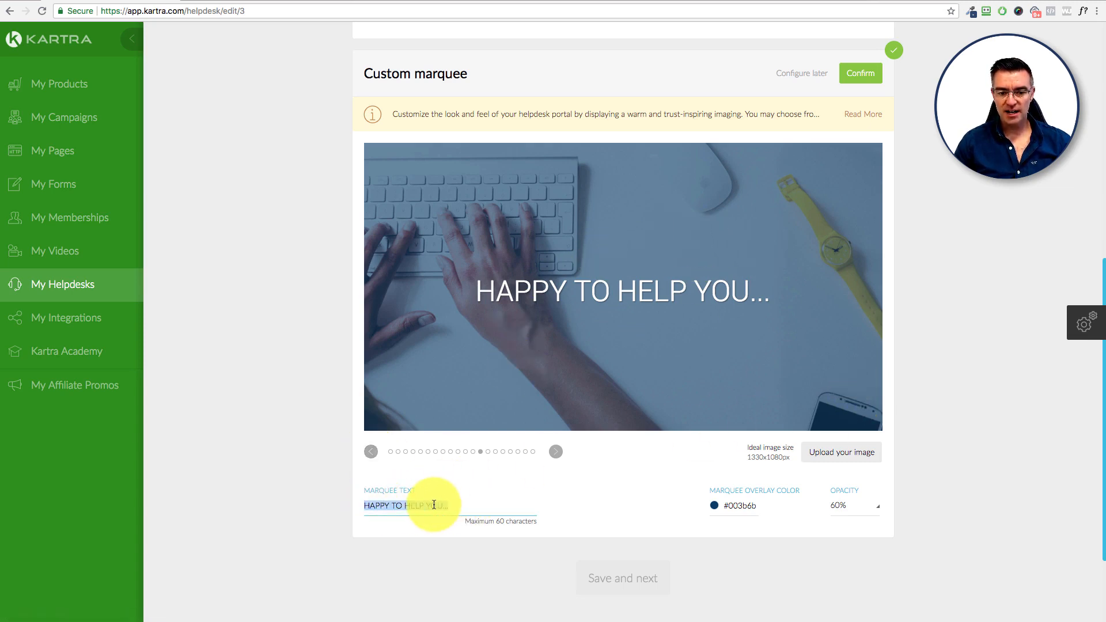
pyautogui.click(440, 504)
pyautogui.write('sfsdfsdf')
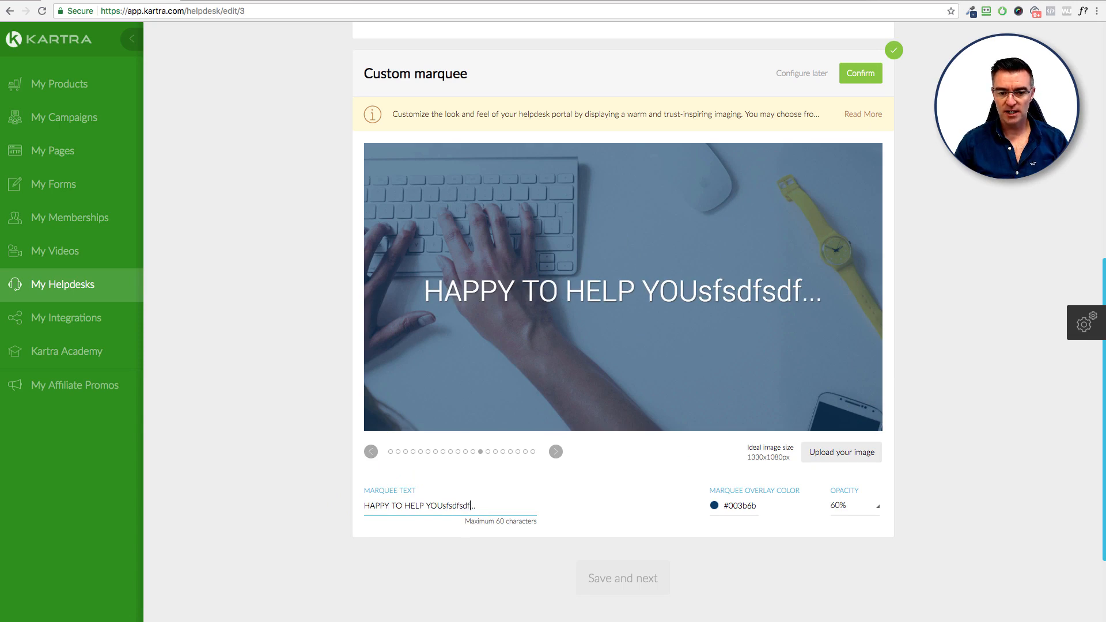
pyautogui.press('BackSpace')
pyautogui.press('BackSpace')
pyautogui.press('BackSpace')
pyautogui.press('BackSpace')
pyautogui.press('BackSpace')
pyautogui.press('BackSpace')
pyautogui.press('BackSpace')
pyautogui.press('BackSpace')
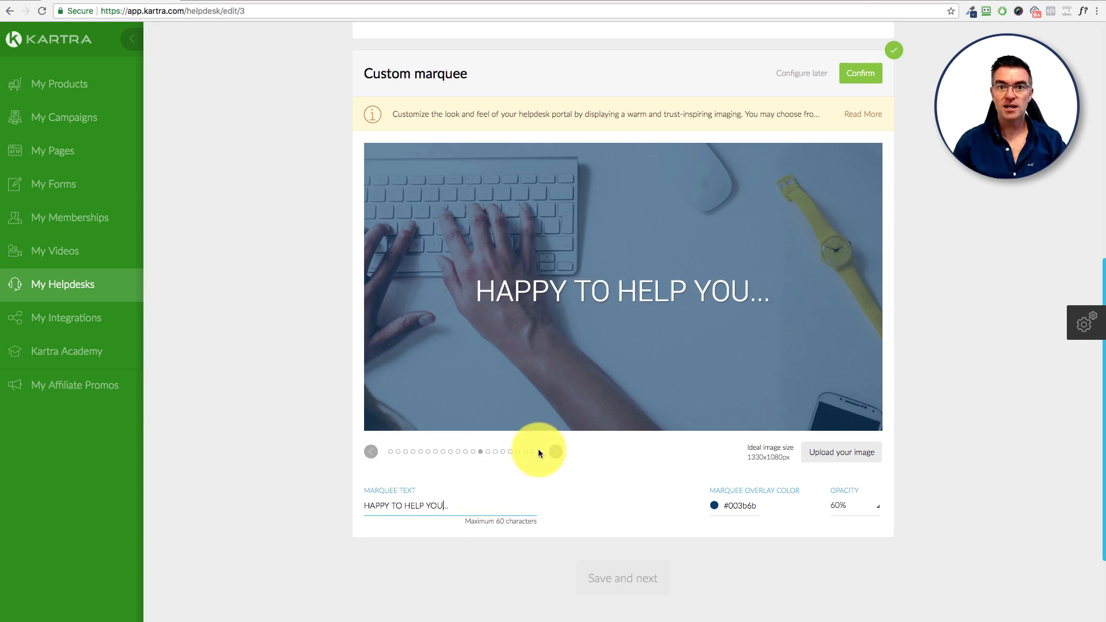
# Step: Confirm the marquee, save the customization, and confirm the Support and Sales departments unchanged
pyautogui.click(861, 76)
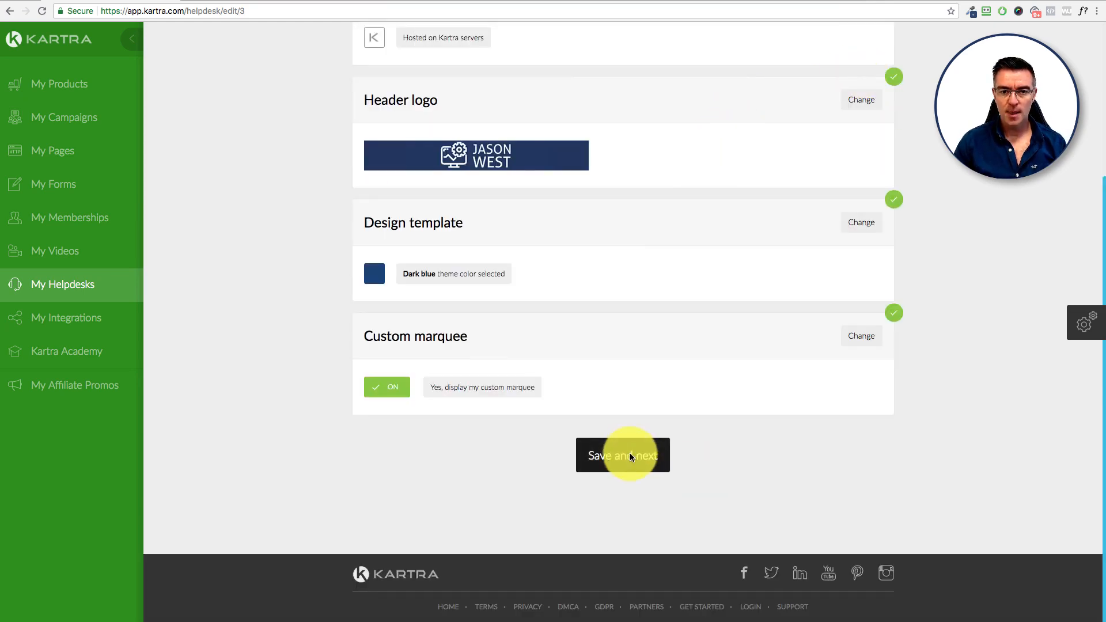
pyautogui.click(630, 453)
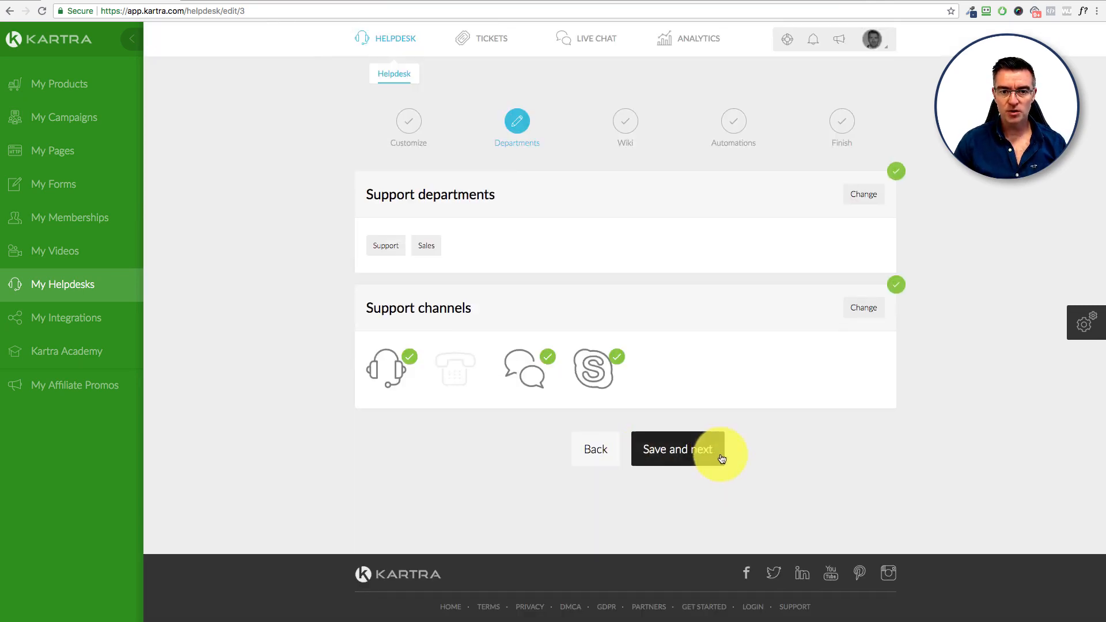
pyautogui.click(869, 199)
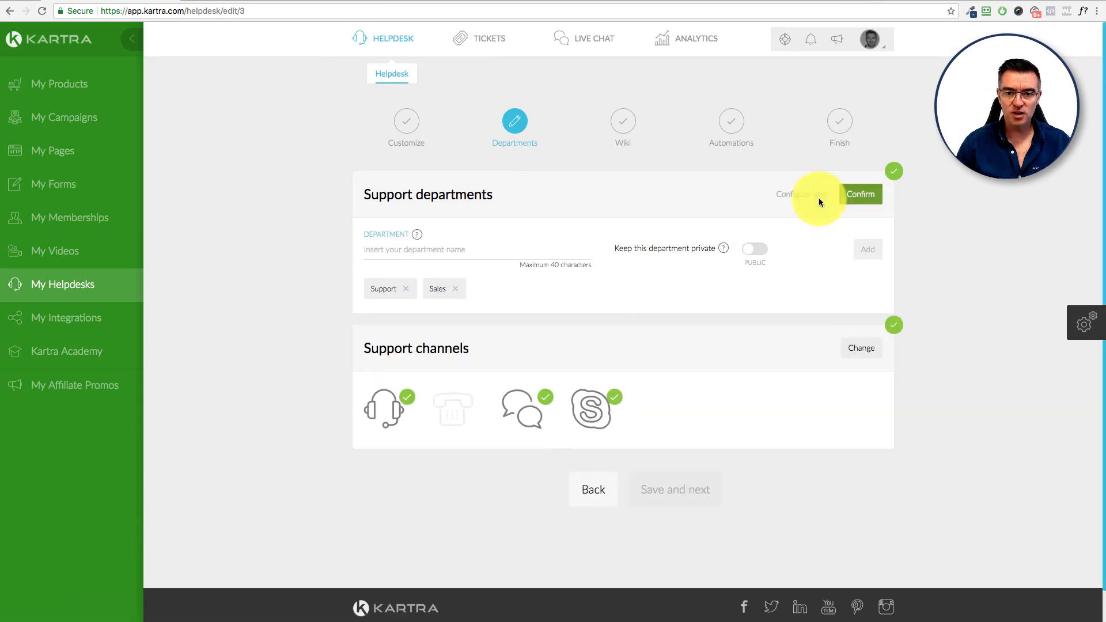
pyautogui.click(412, 249)
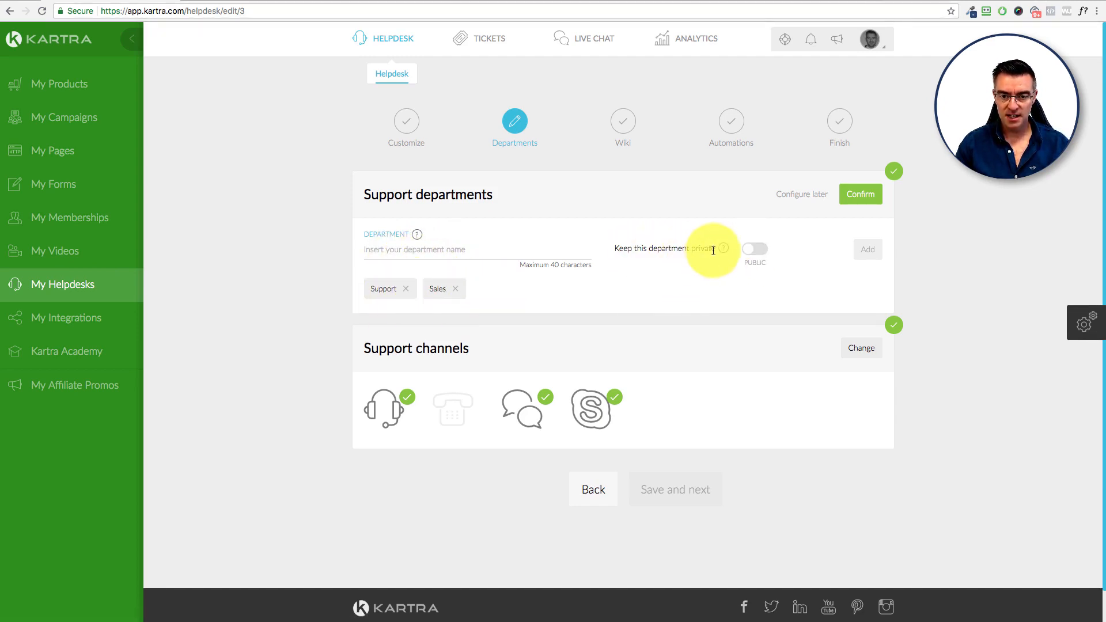
pyautogui.moveTo(722, 247)
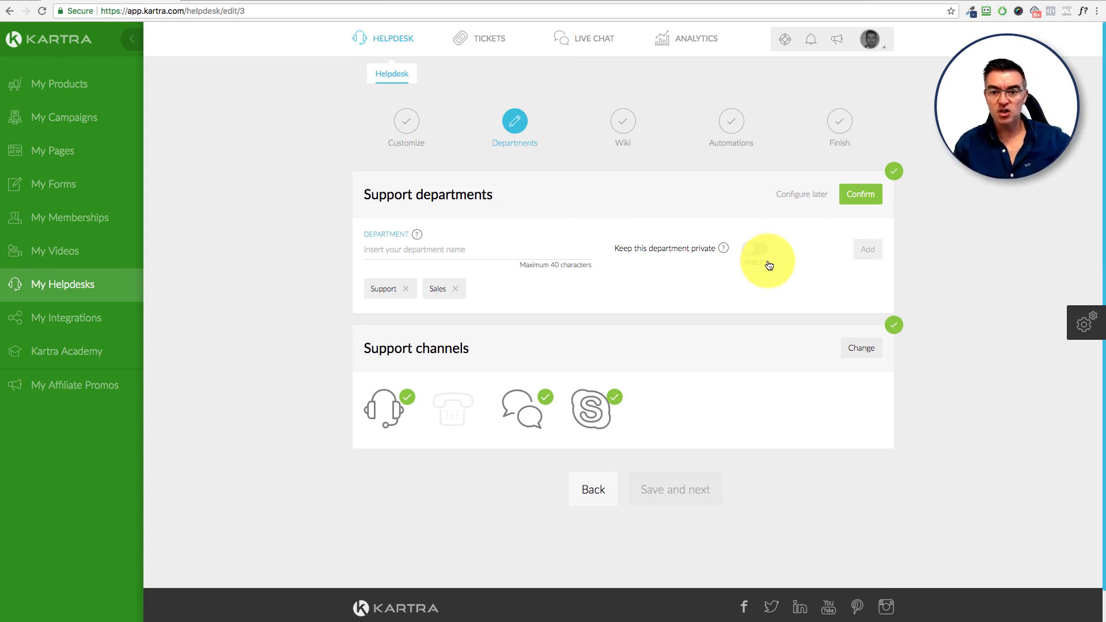
pyautogui.click(857, 195)
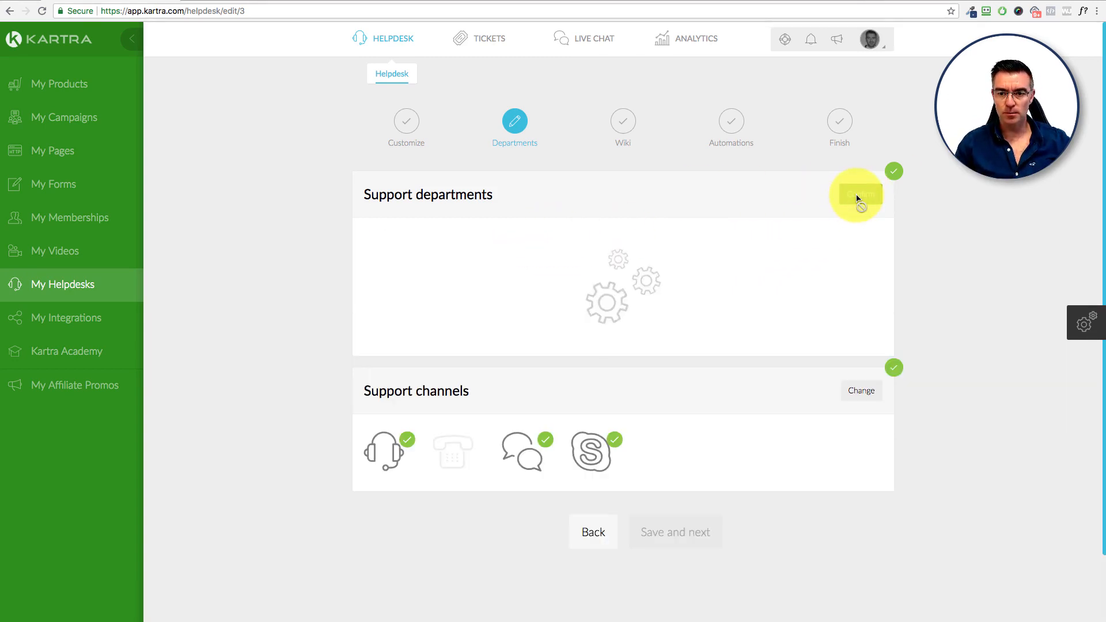
# Step: Review the support channels, including phone settings, and confirm ticket, live chat and Skype as active
pyautogui.click(860, 309)
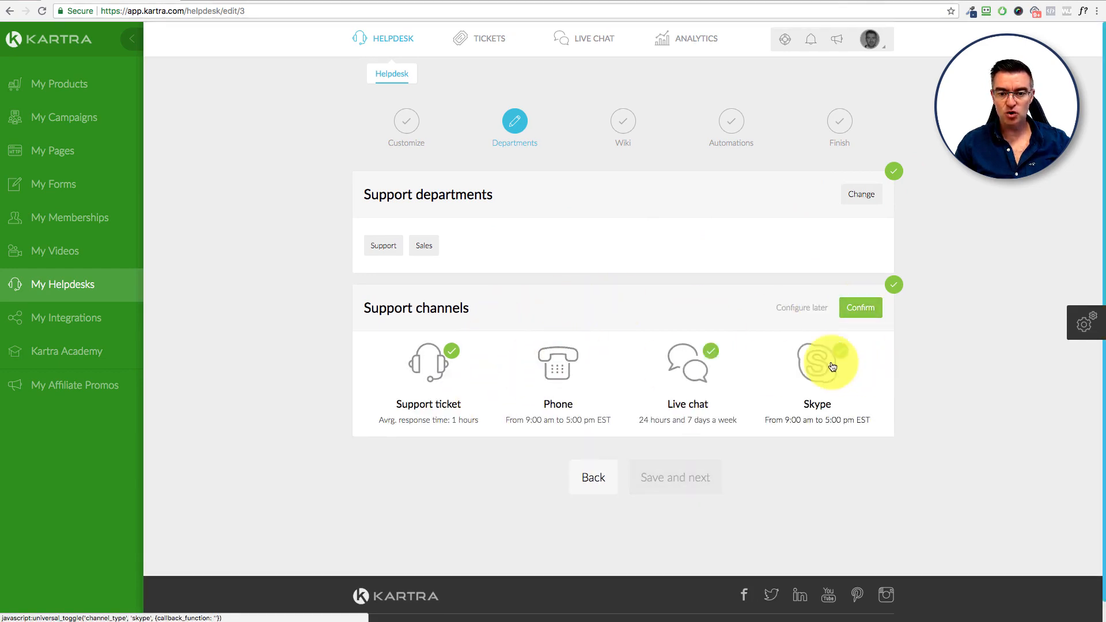
pyautogui.click(563, 369)
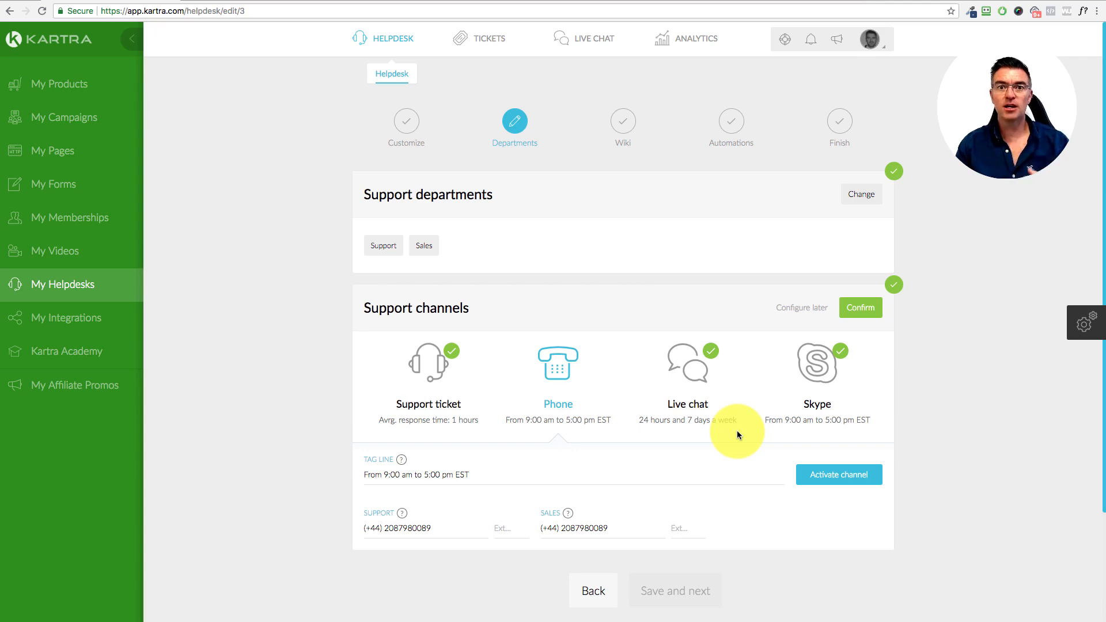
pyautogui.click(863, 310)
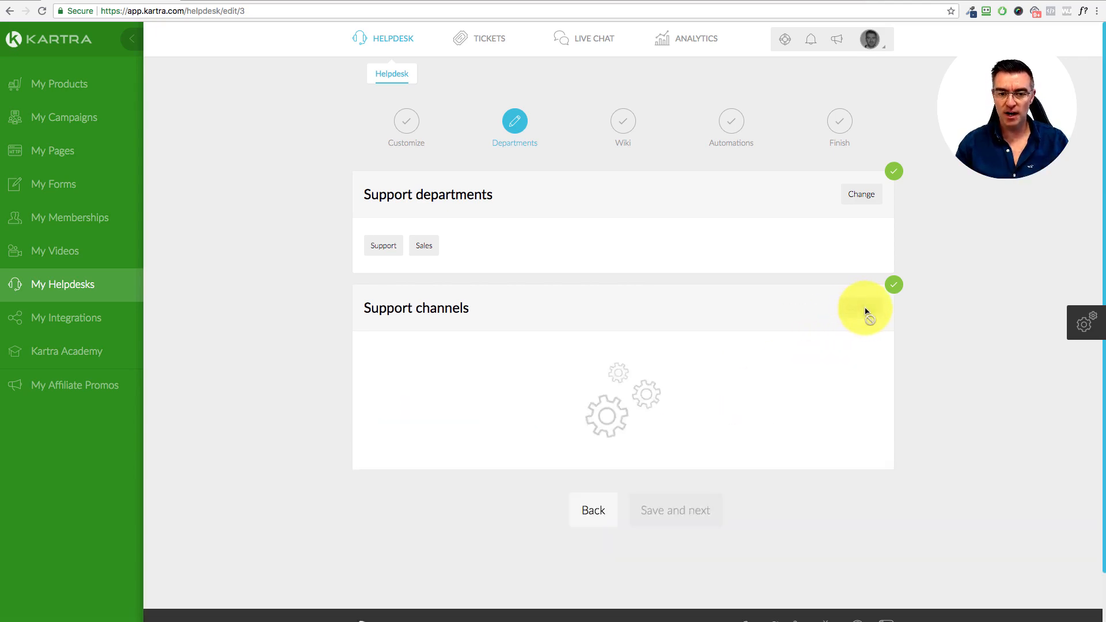
# Step: Advance to the Wiki step and remove Course 2 Cash from the supported products
pyautogui.click(705, 449)
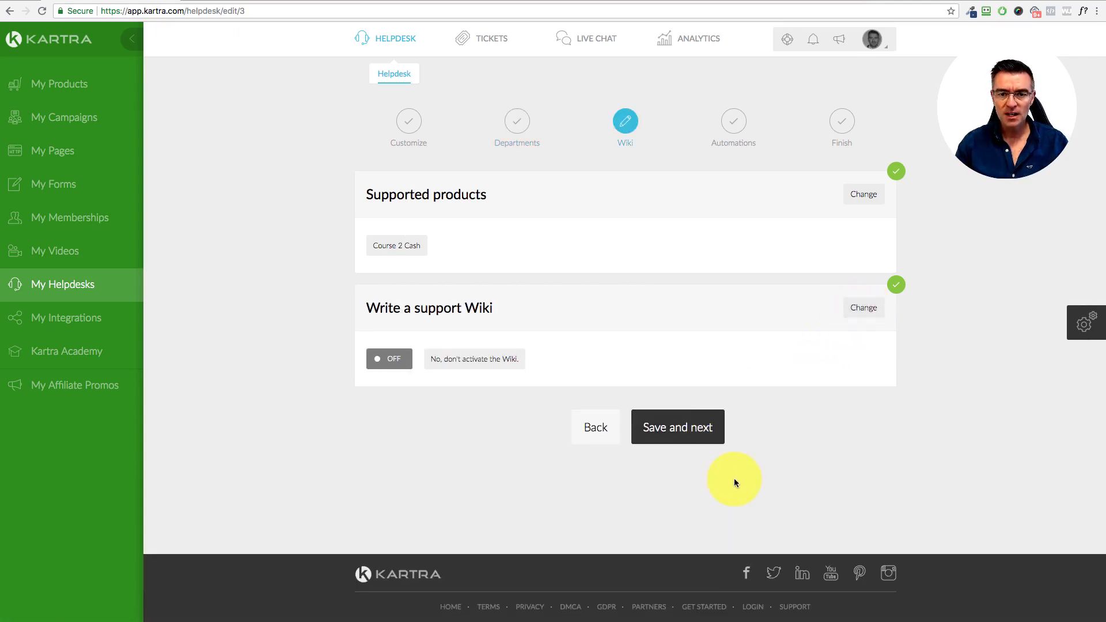
pyautogui.click(872, 199)
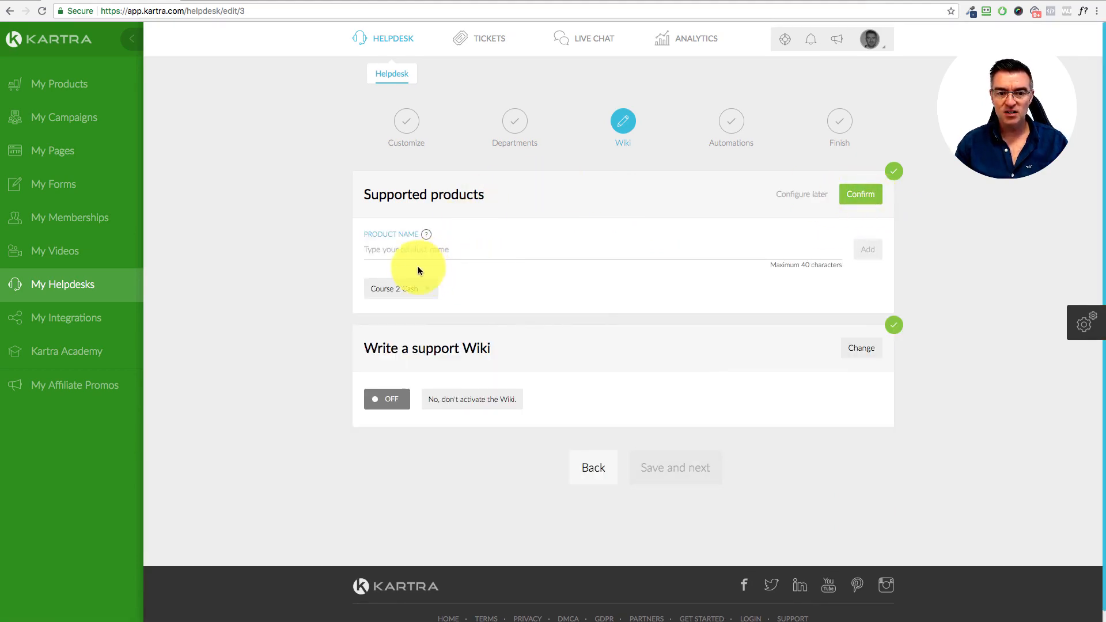
pyautogui.moveTo(426, 235)
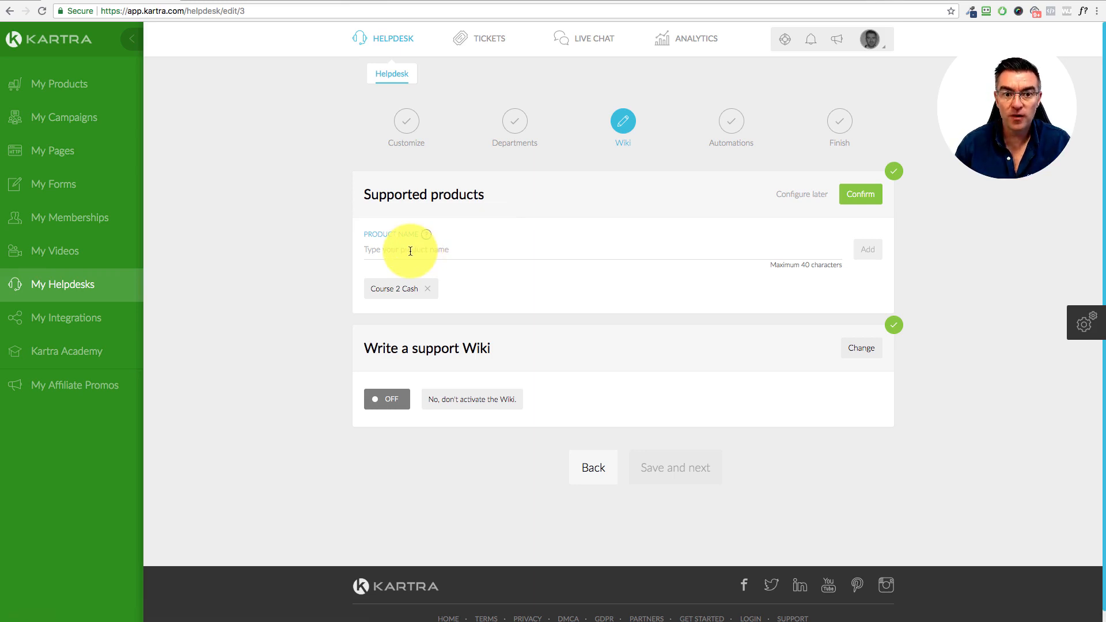
pyautogui.click(431, 290)
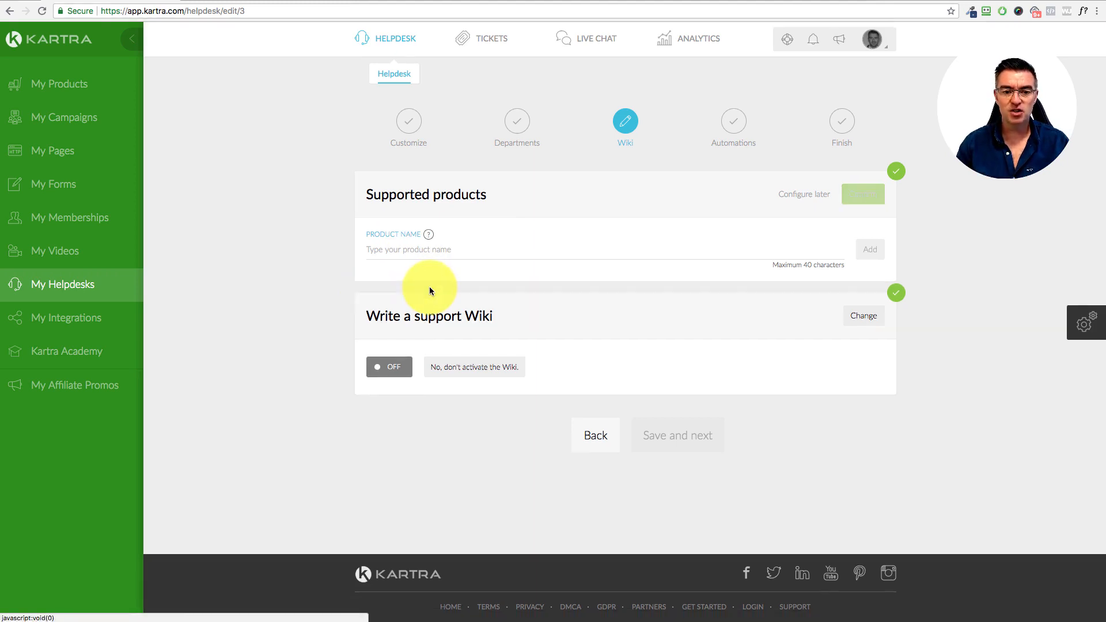
pyautogui.click(399, 254)
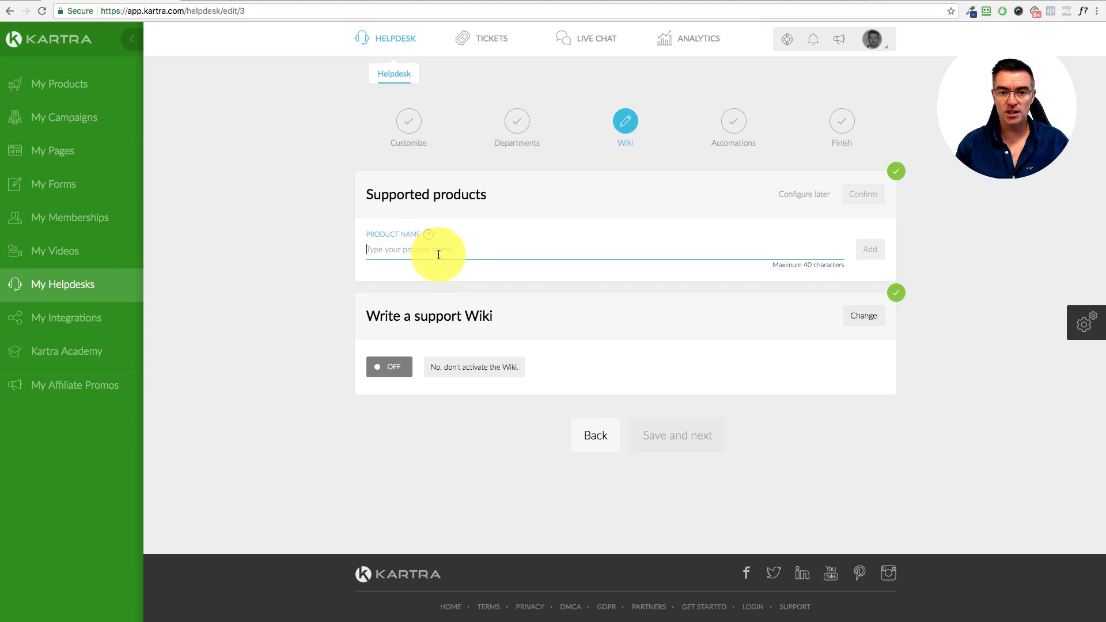
pyautogui.click(811, 197)
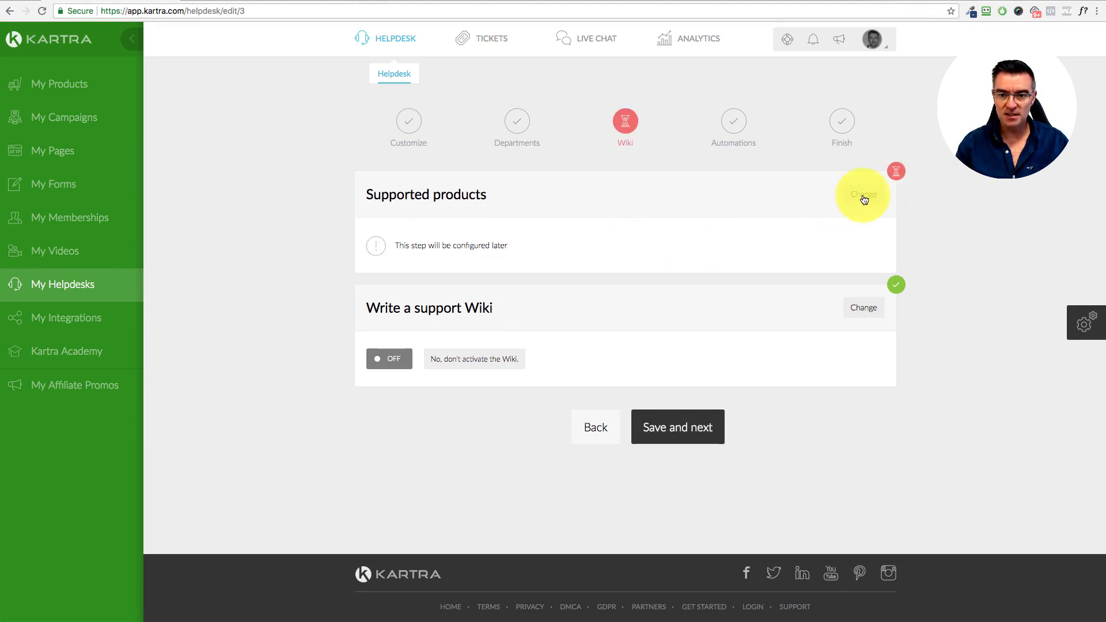
# Step: Add Courses as a supported product and confirm the list
pyautogui.click(863, 196)
pyautogui.click(470, 254)
pyautogui.write('Co')
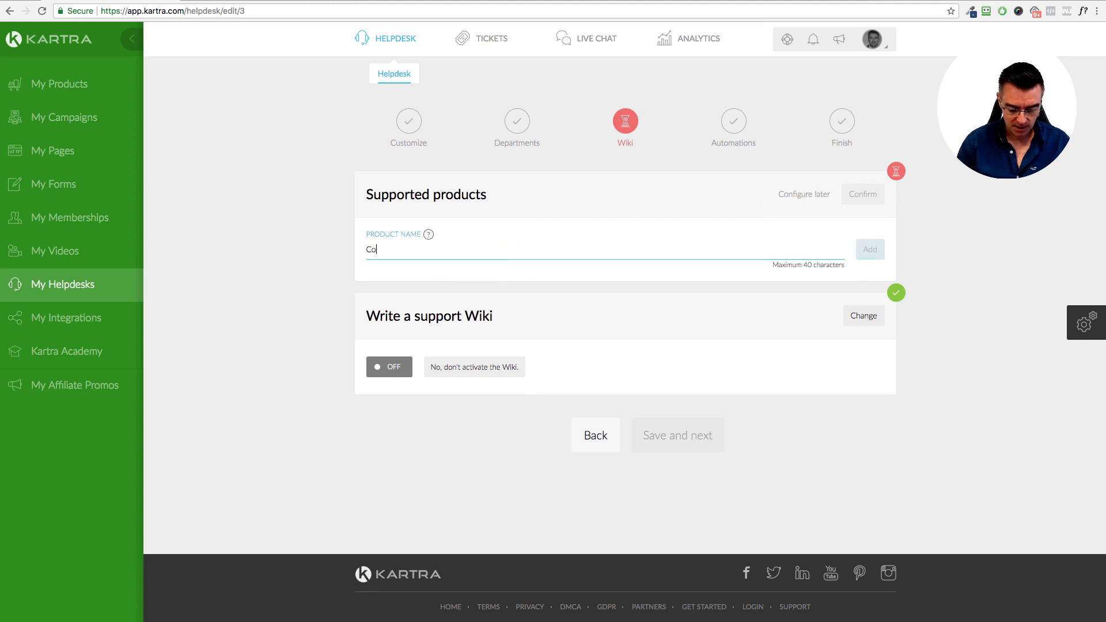
pyautogui.write('urses')
pyautogui.click(866, 249)
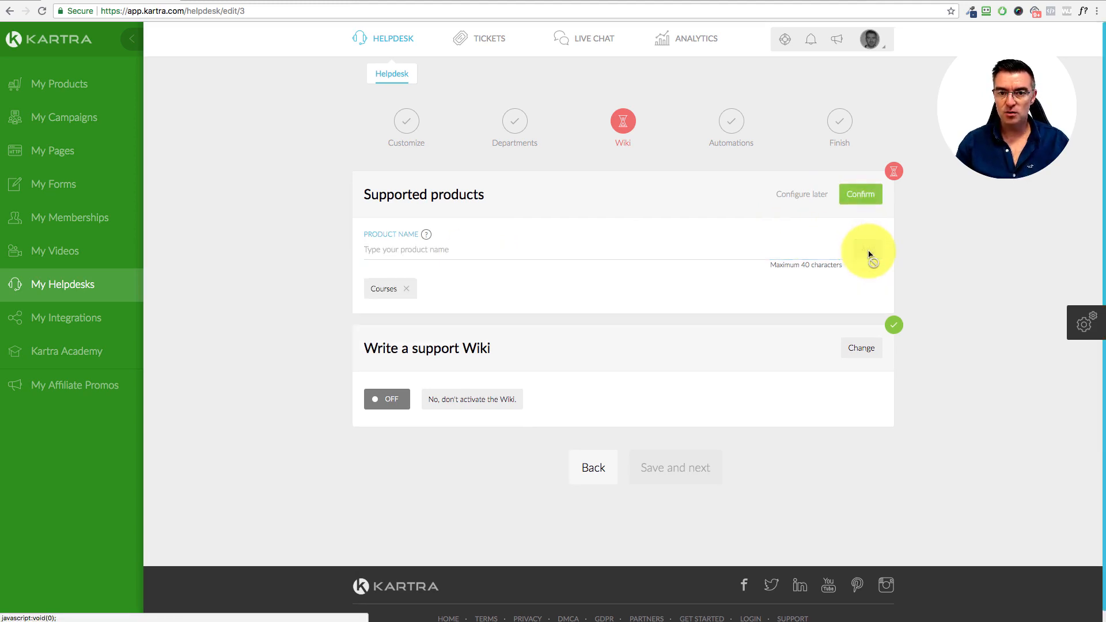
pyautogui.click(860, 196)
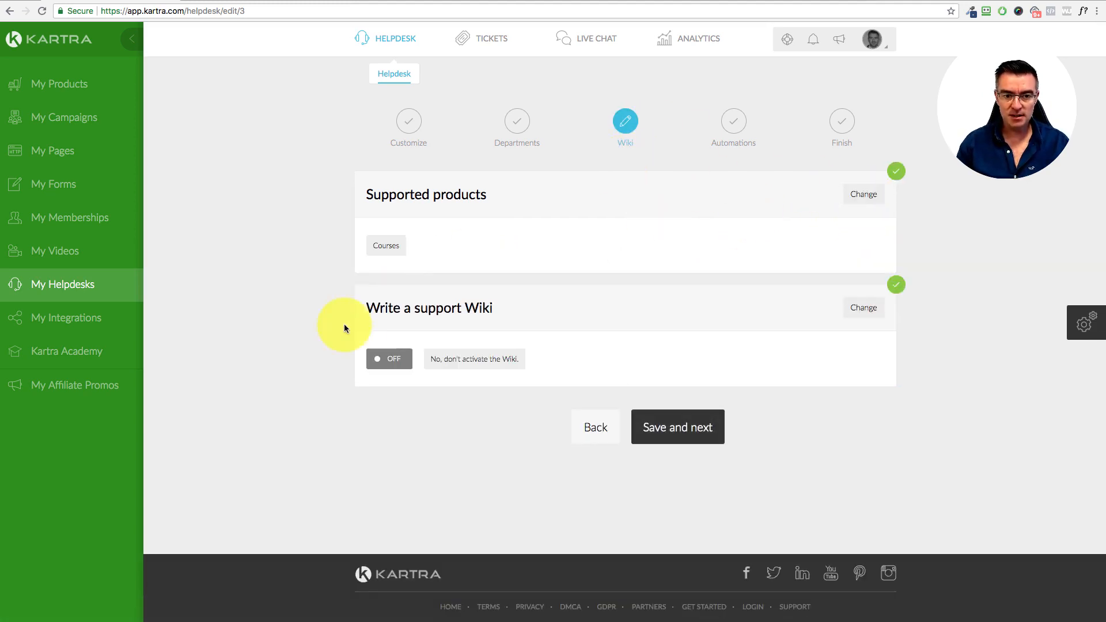
# Step: Set the support Wiki to 'Create a wiki knowledge base' and begin its first category
pyautogui.click(864, 309)
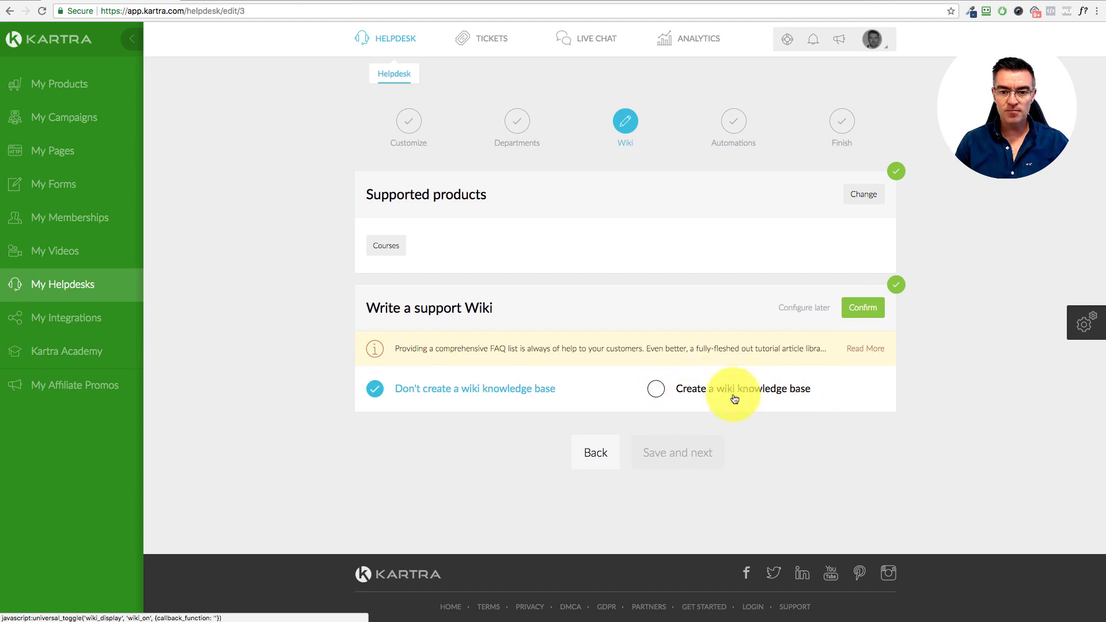
pyautogui.click(874, 353)
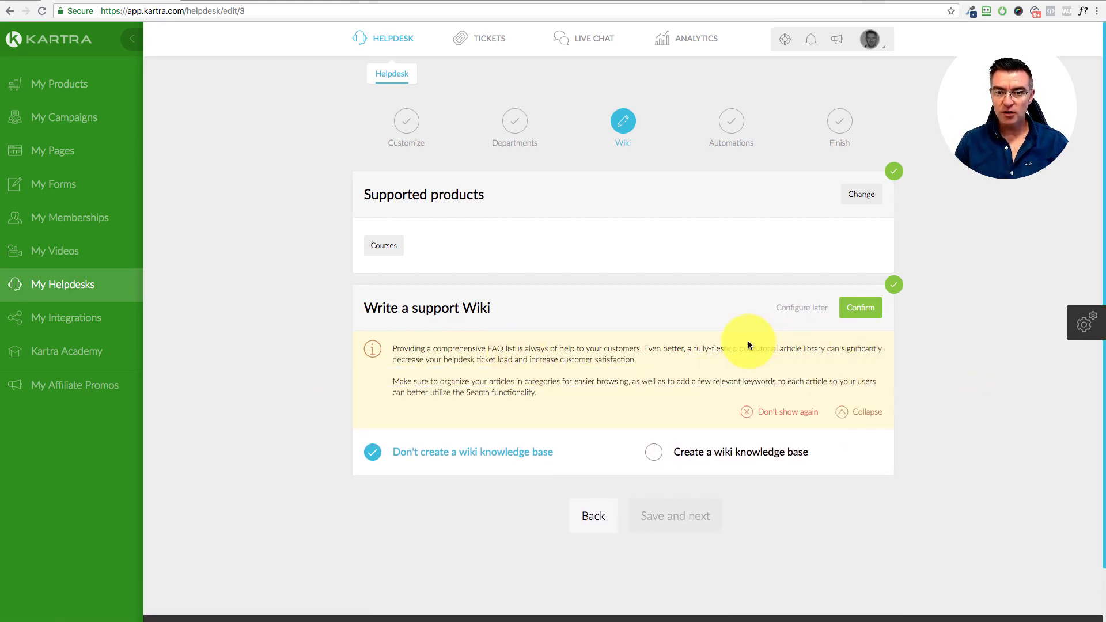
pyautogui.click(861, 413)
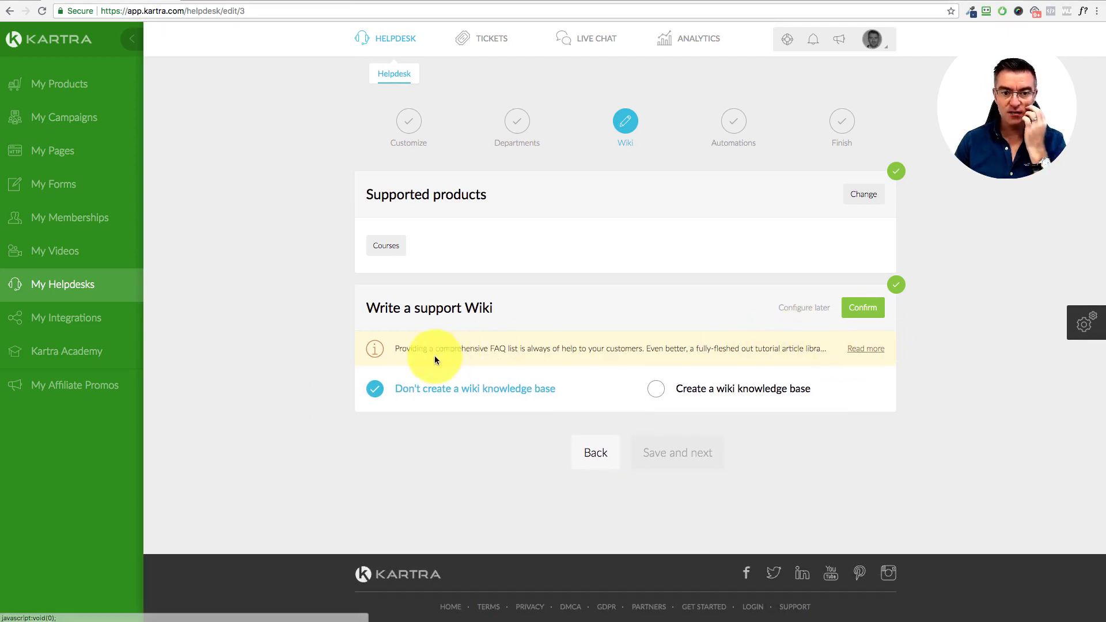
pyautogui.click(874, 353)
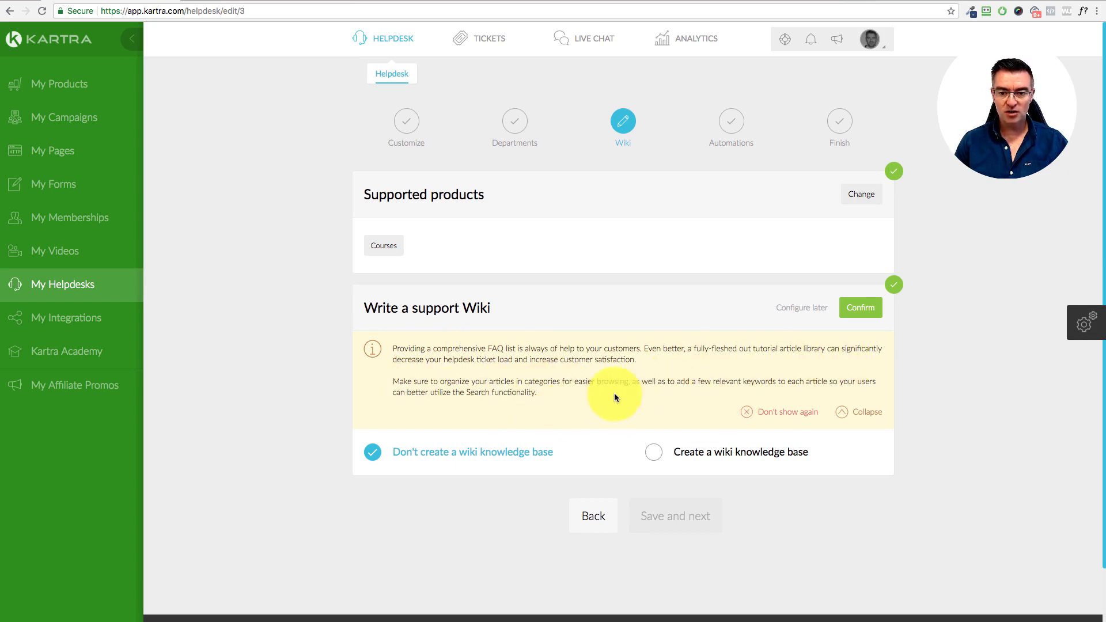
pyautogui.click(881, 415)
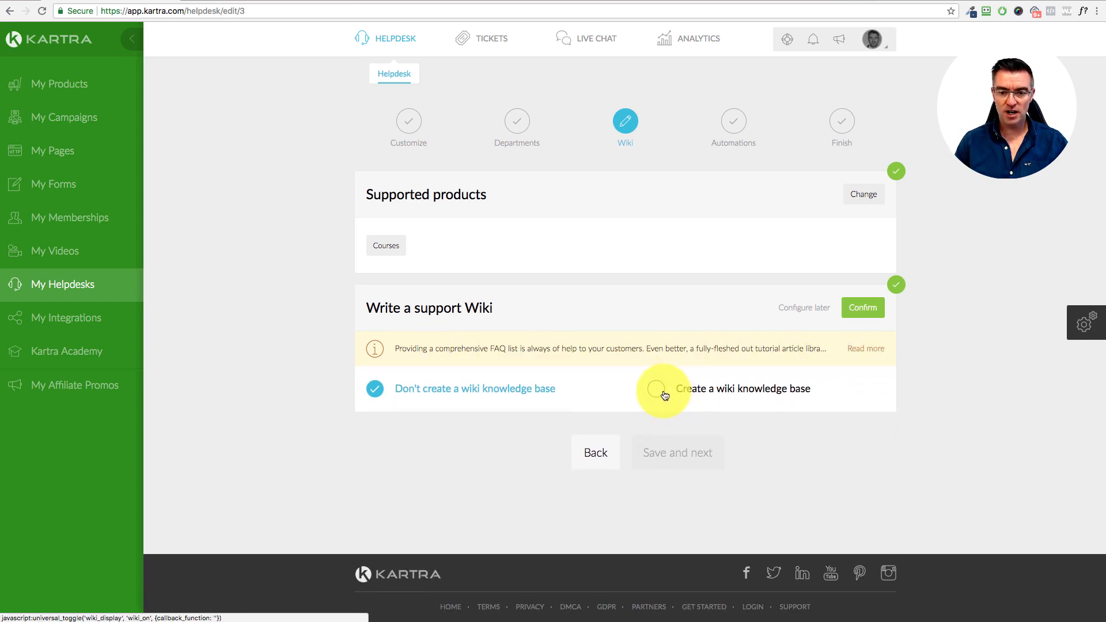
pyautogui.click(664, 394)
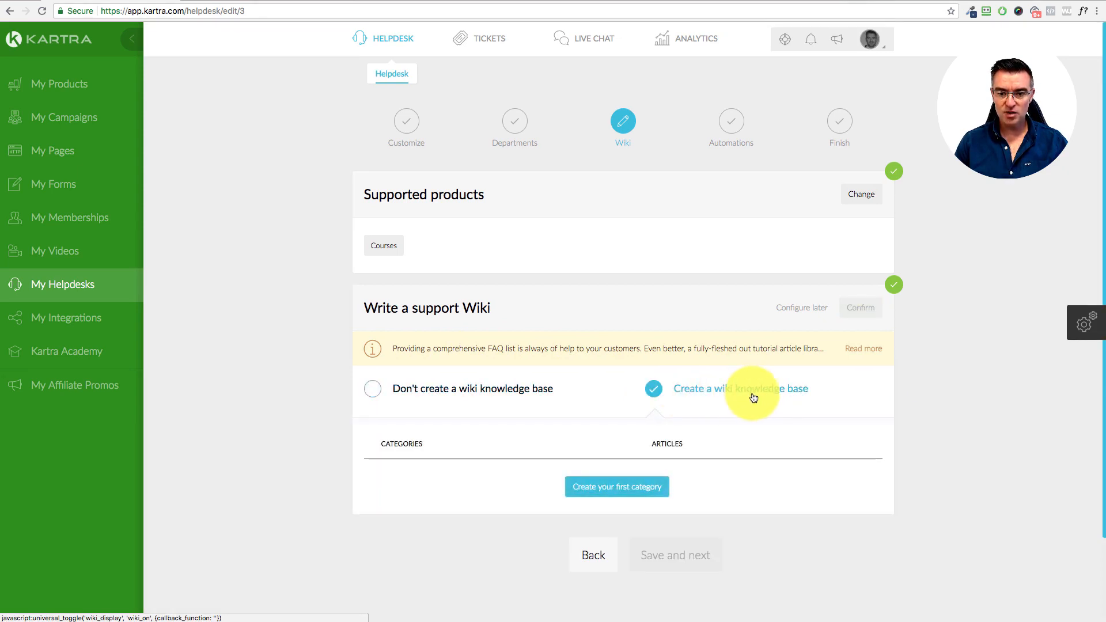
pyautogui.scroll(-3, 802, 395)
pyautogui.click(639, 408)
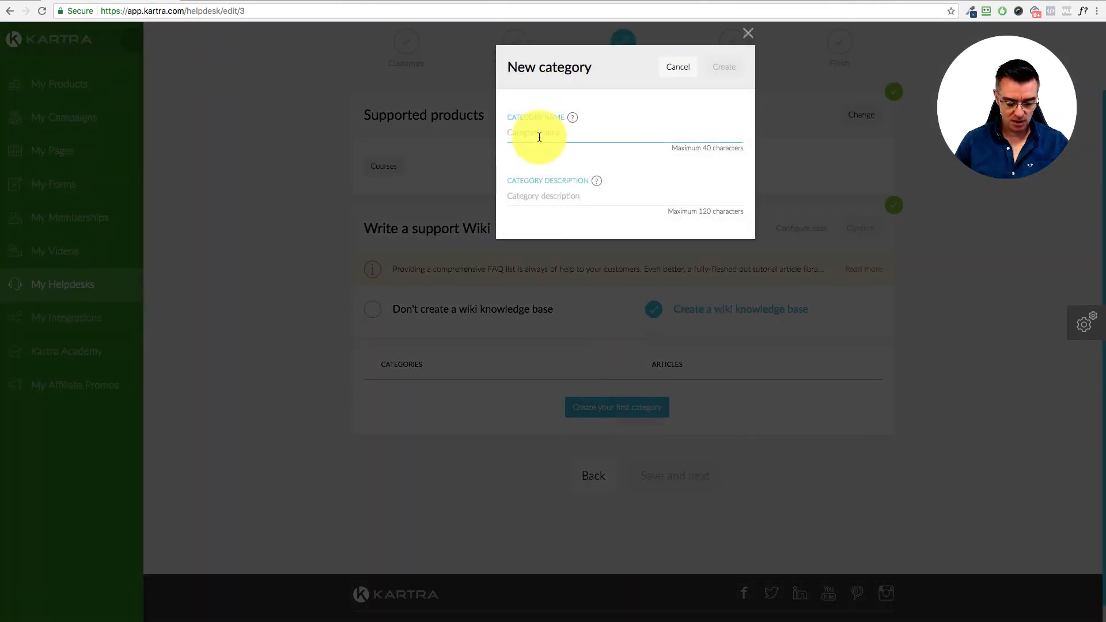
# Step: Create the wiki category 'Courses' with a placeholder description 'sdfsdf'
pyautogui.write('Courses')
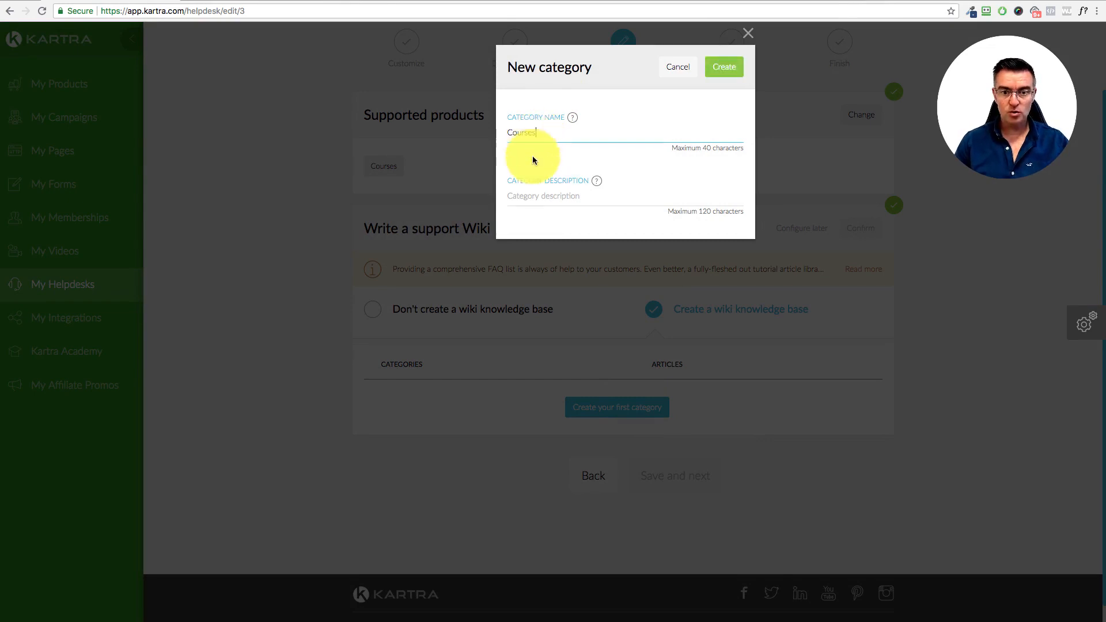
pyautogui.click(542, 195)
pyautogui.write('sdfsdfsdfsa')
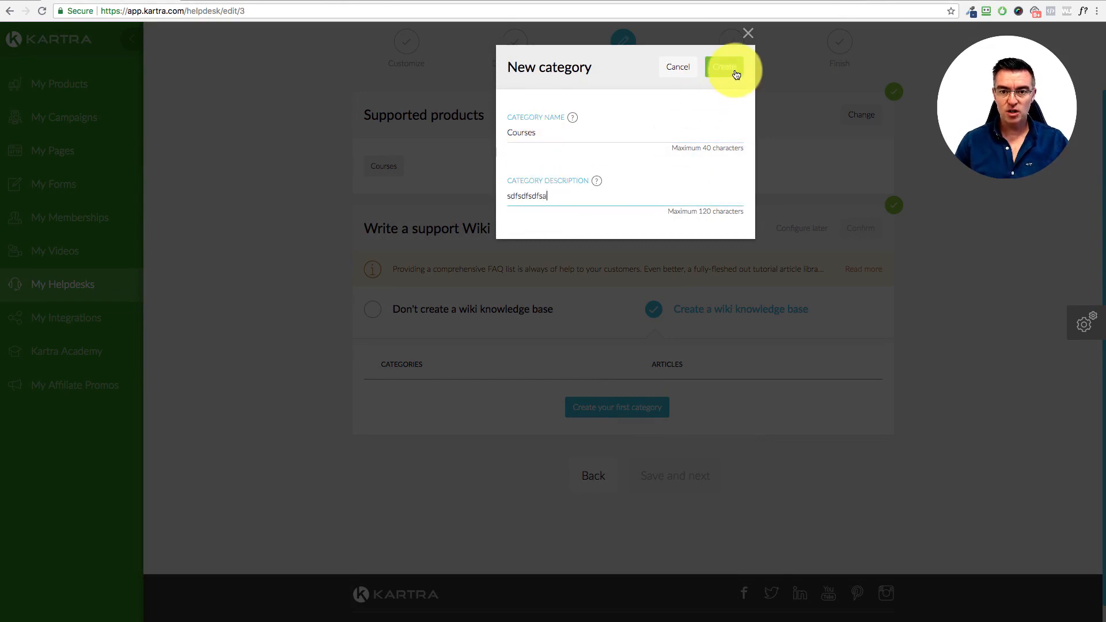
pyautogui.click(736, 74)
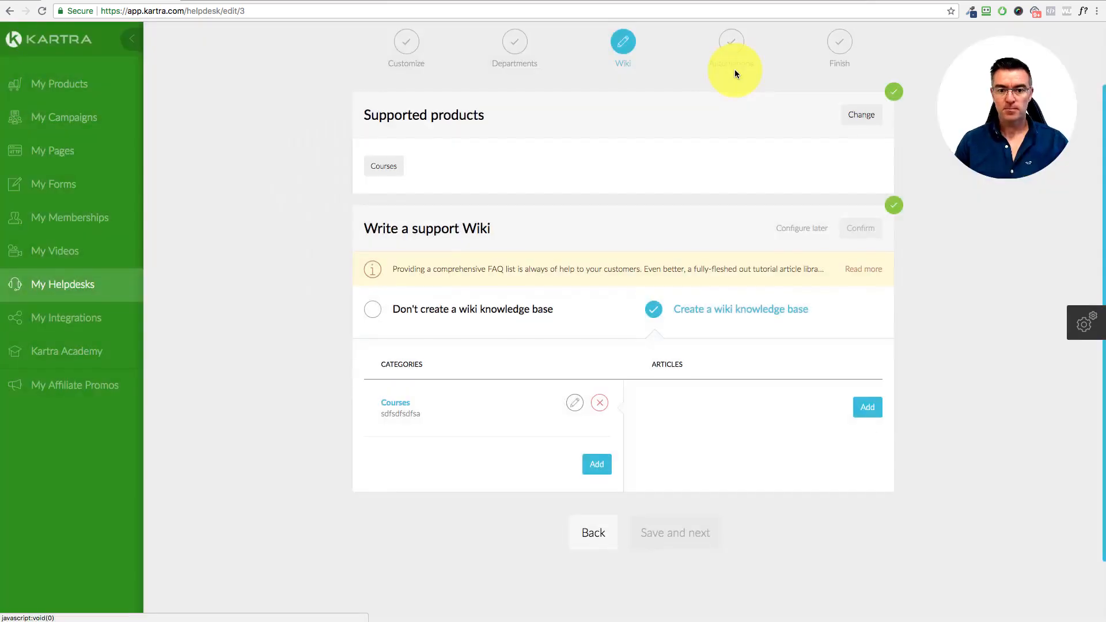
# Step: Abandon a draft Courses wiki article, delete the Courses category, and set the wiki step to configure later
pyautogui.click(868, 406)
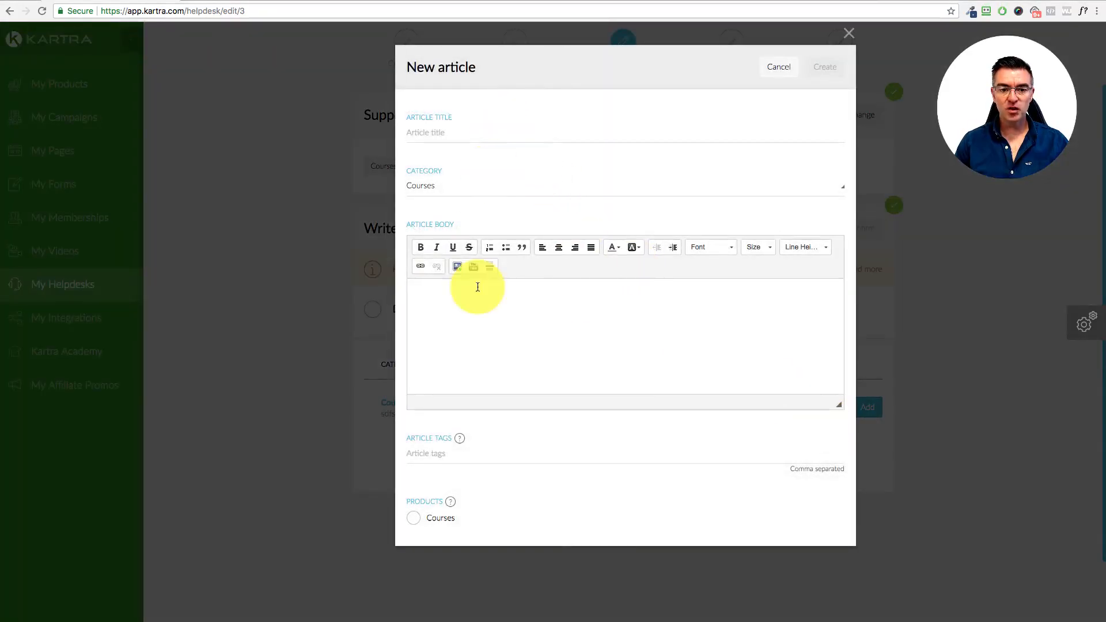
pyautogui.click(416, 521)
pyautogui.click(453, 451)
pyautogui.moveTo(460, 439)
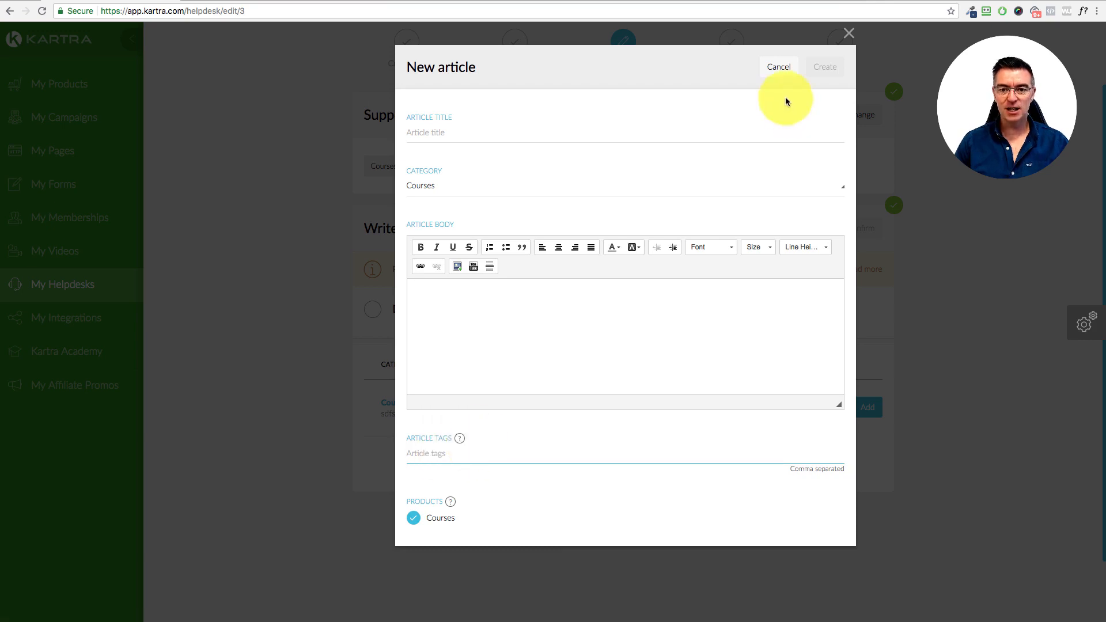
pyautogui.click(780, 71)
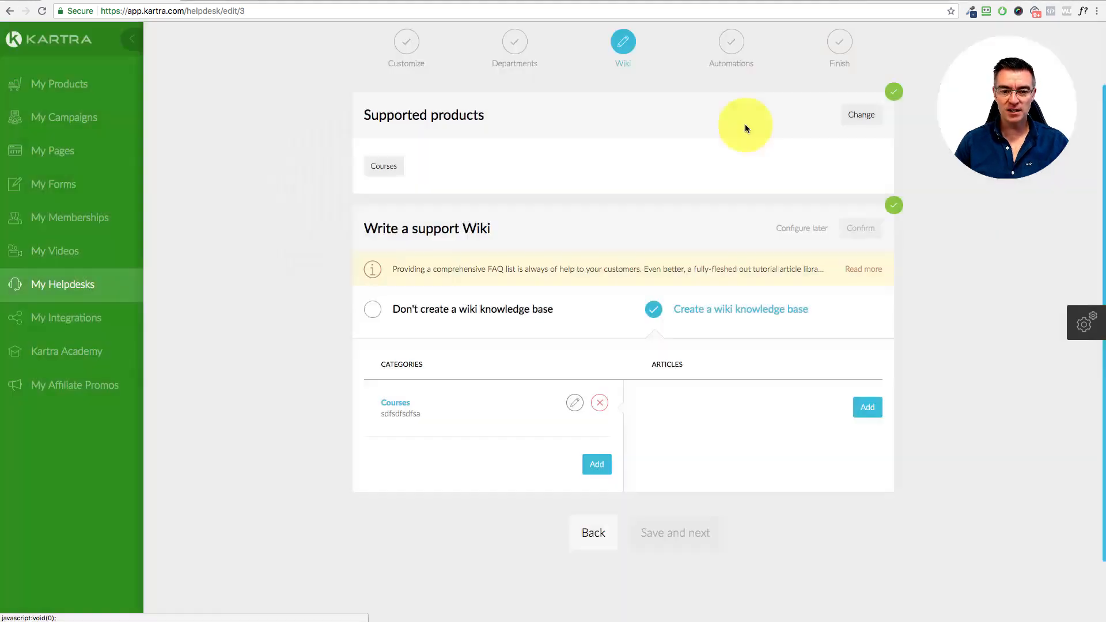
pyautogui.click(600, 403)
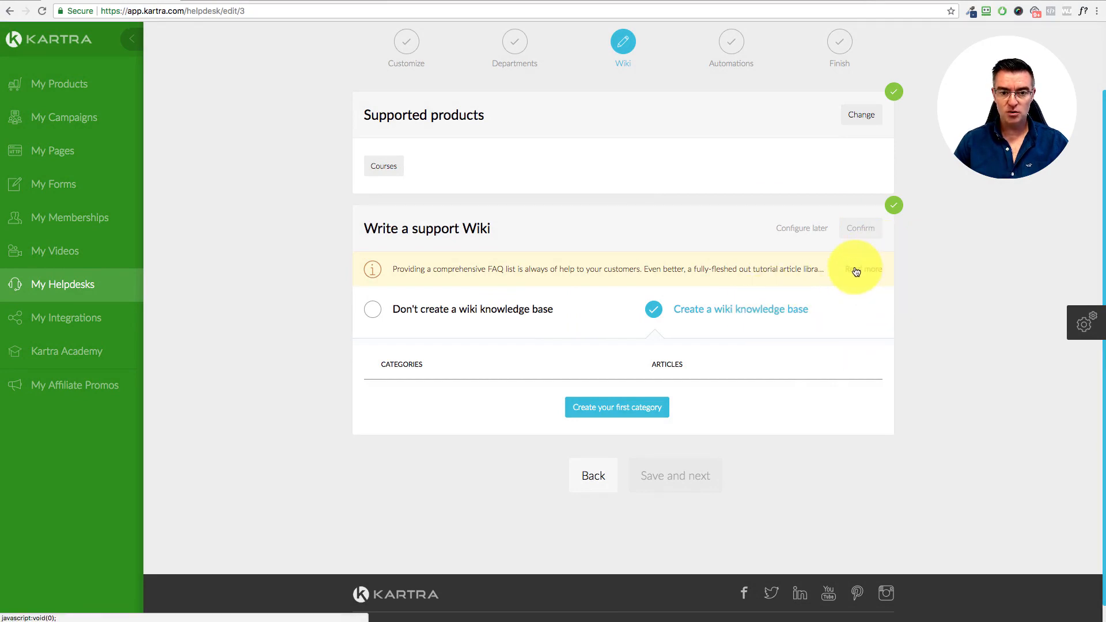
pyautogui.click(790, 230)
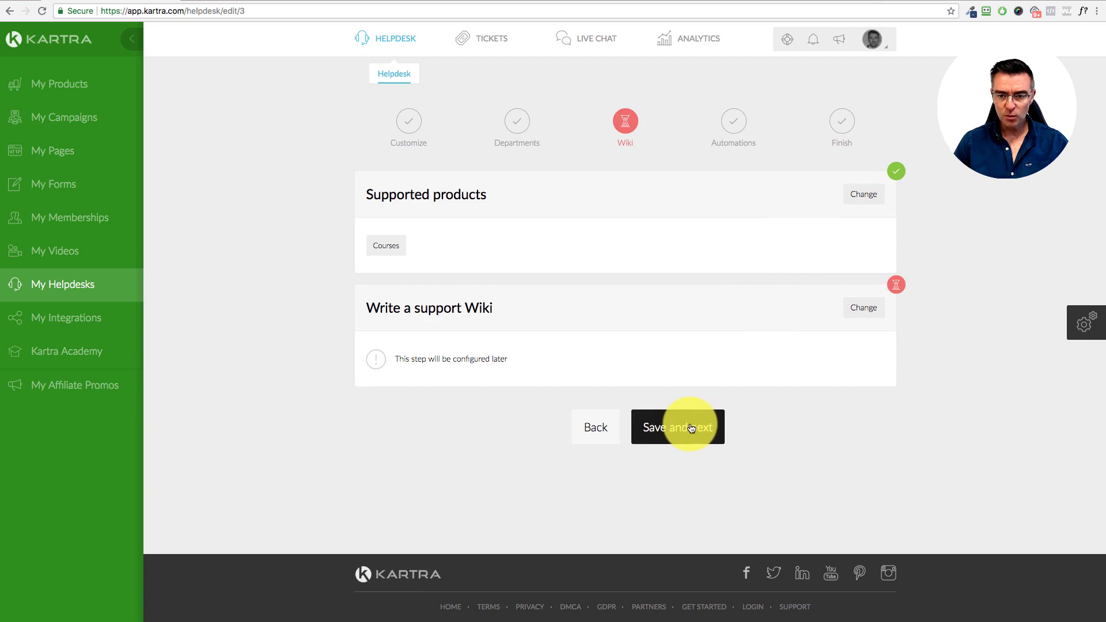
# Step: Save the Wiki step and review the Automations settings: lead capture and list subscription on, tags and sequences off
pyautogui.click(690, 427)
pyautogui.scroll(-1, 697, 422)
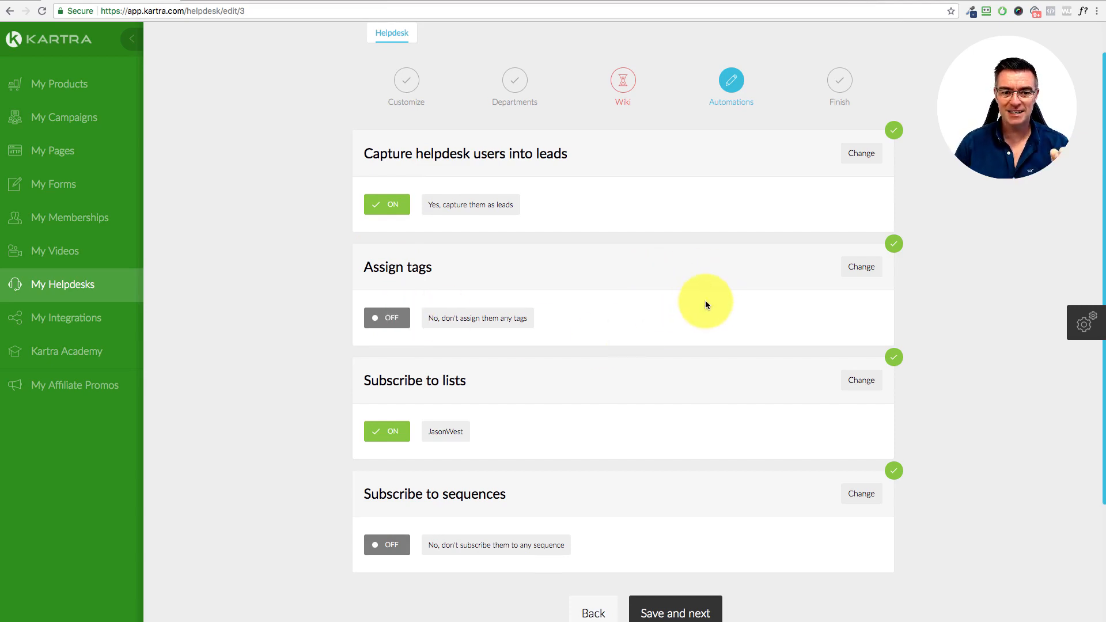
pyautogui.scroll(-1, 755, 298)
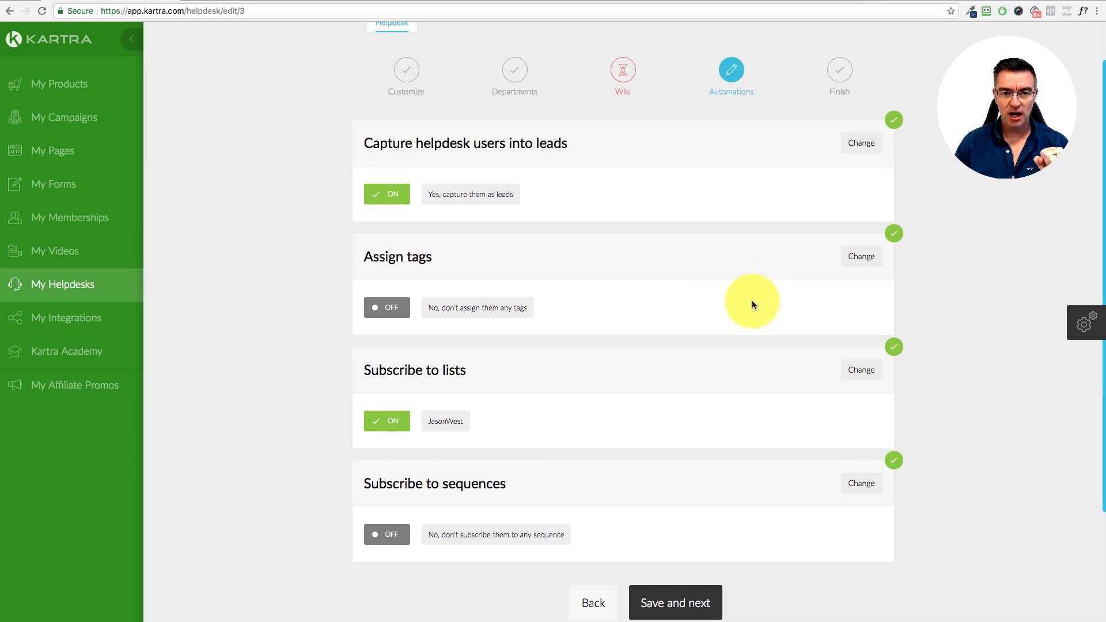
pyautogui.moveTo(363, 370); pyautogui.dragTo(558, 398)
pyautogui.click(558, 397)
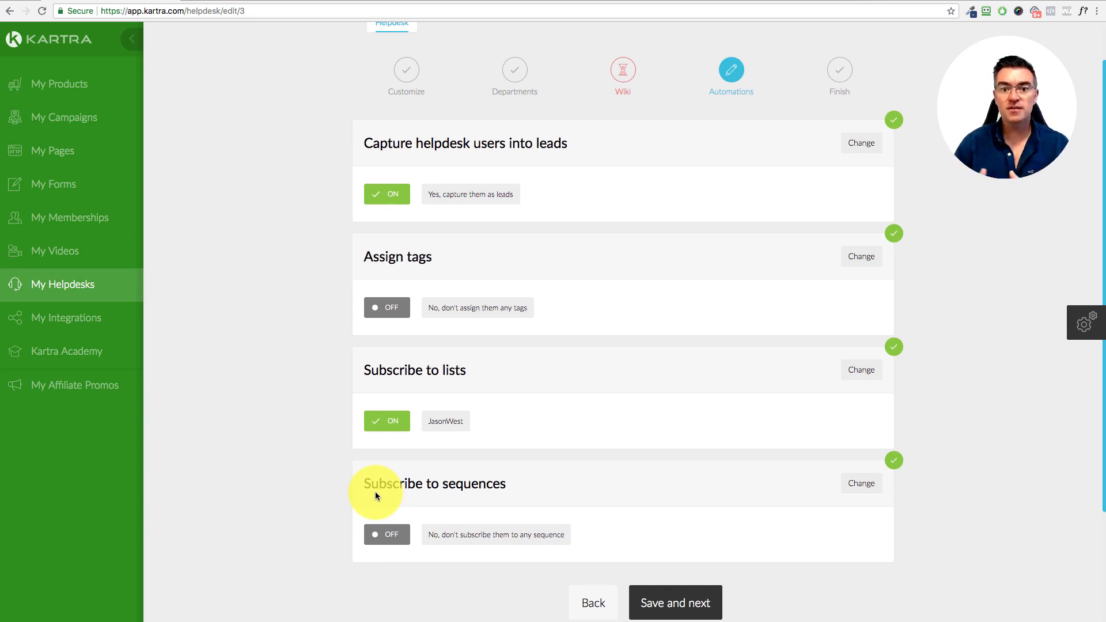
pyautogui.scroll(-2, 750, 504)
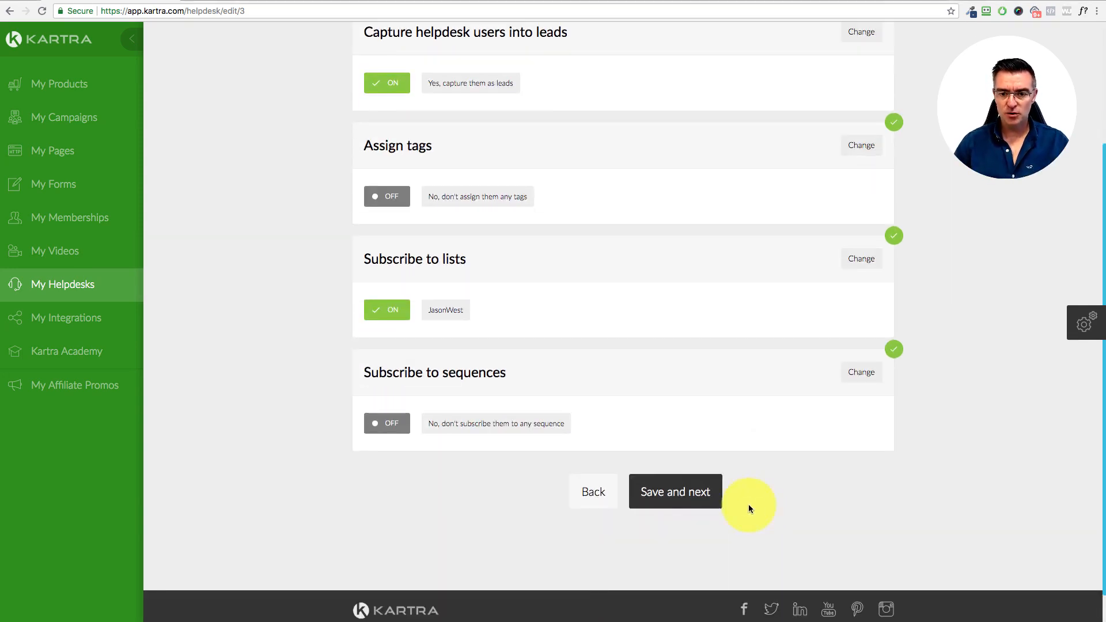
pyautogui.click(697, 496)
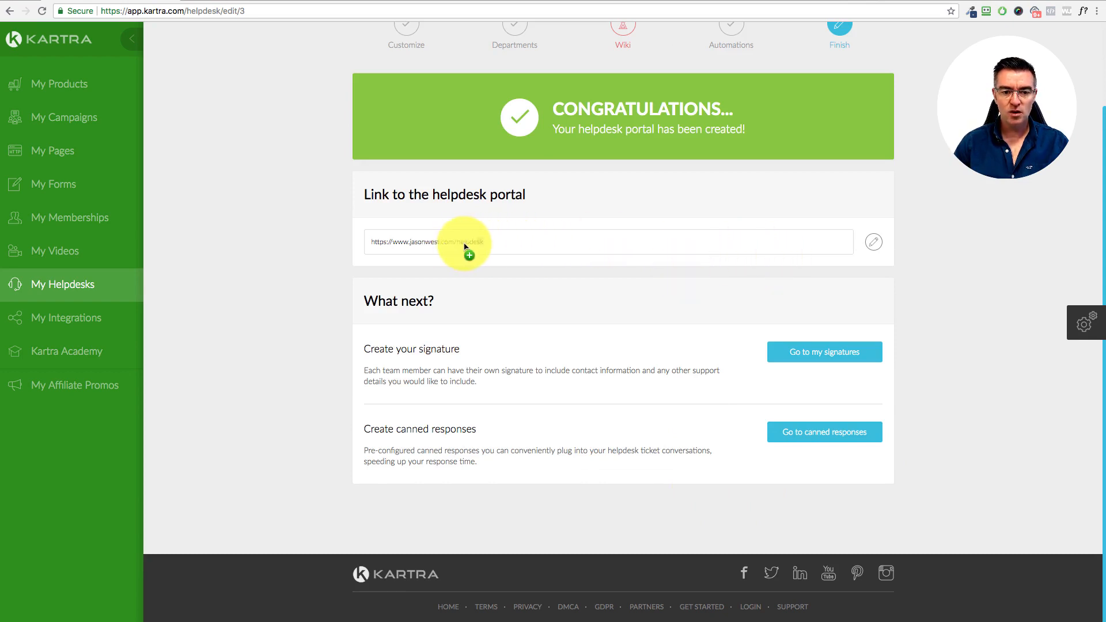
pyautogui.click(366, 246)
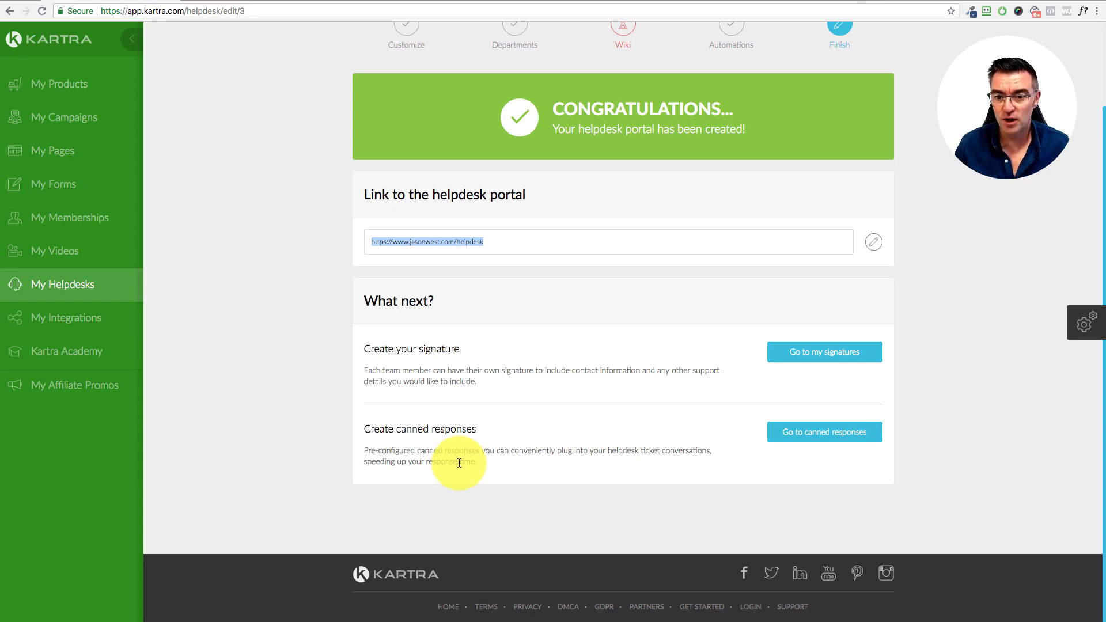
# Step: Go to the Canned responses page and start a new canned response
pyautogui.click(787, 437)
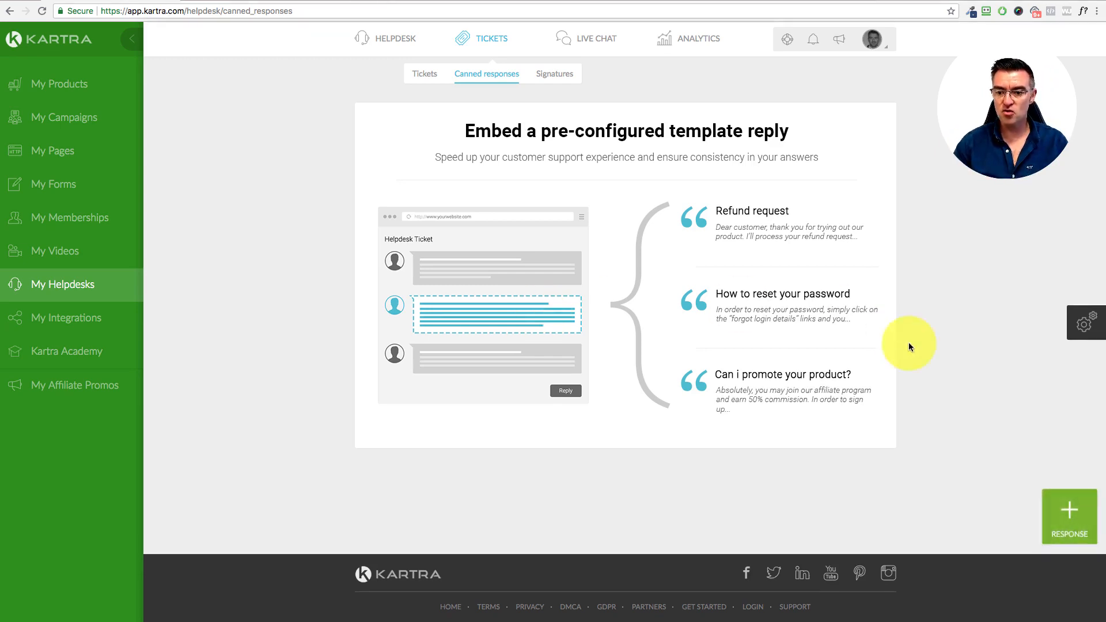
pyautogui.click(1066, 517)
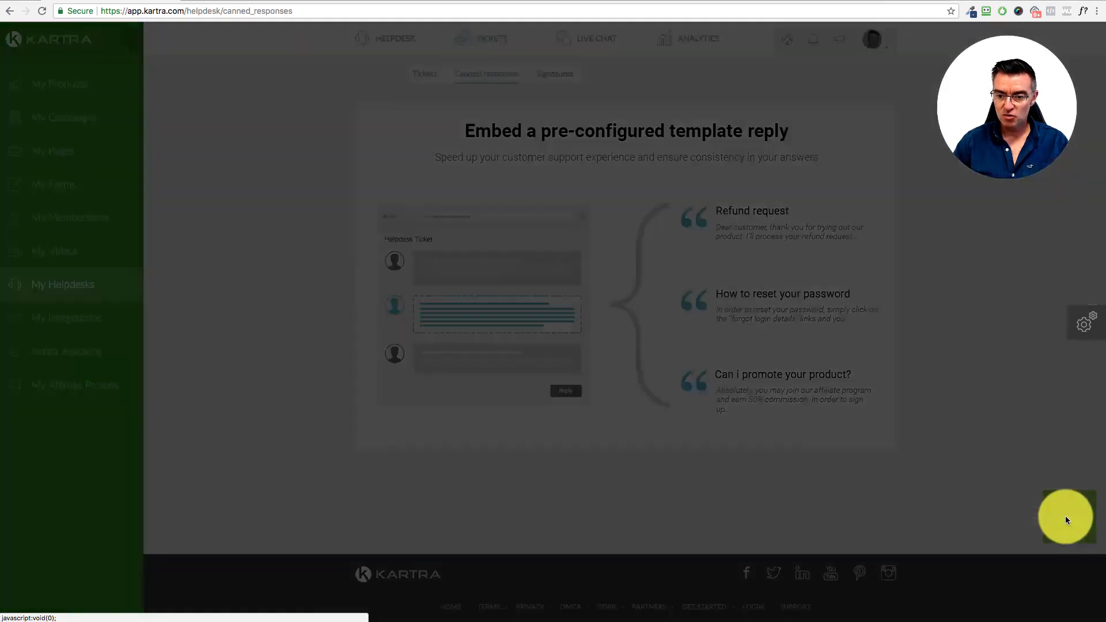
# Step: Name the response 'Refund Request' and write a body directing customers to a refund URL
pyautogui.click(502, 132)
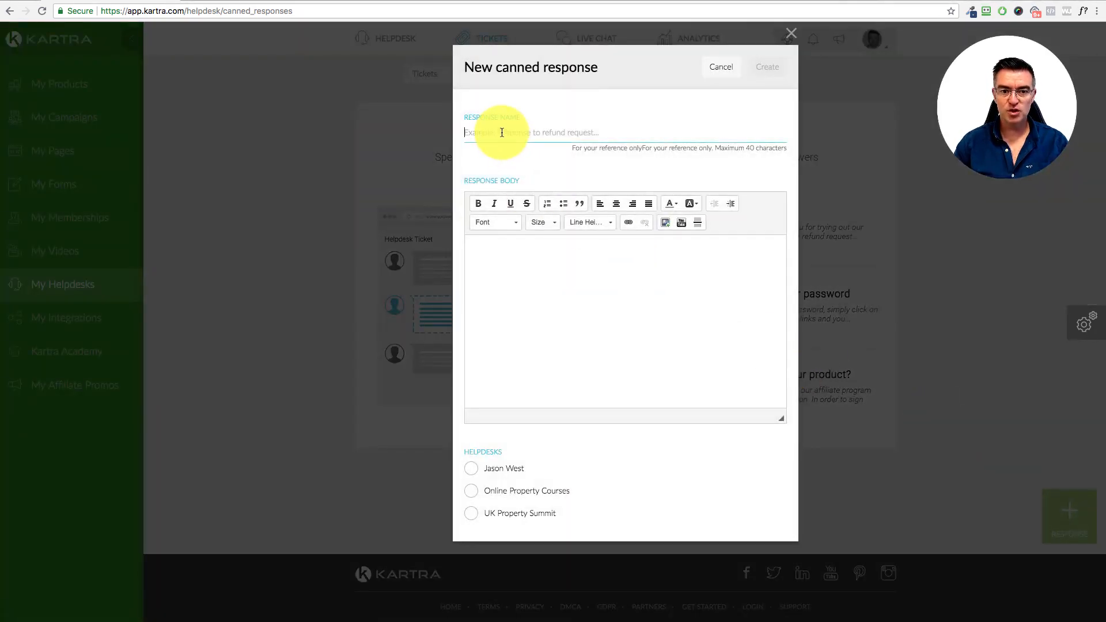
pyautogui.write('Refund ')
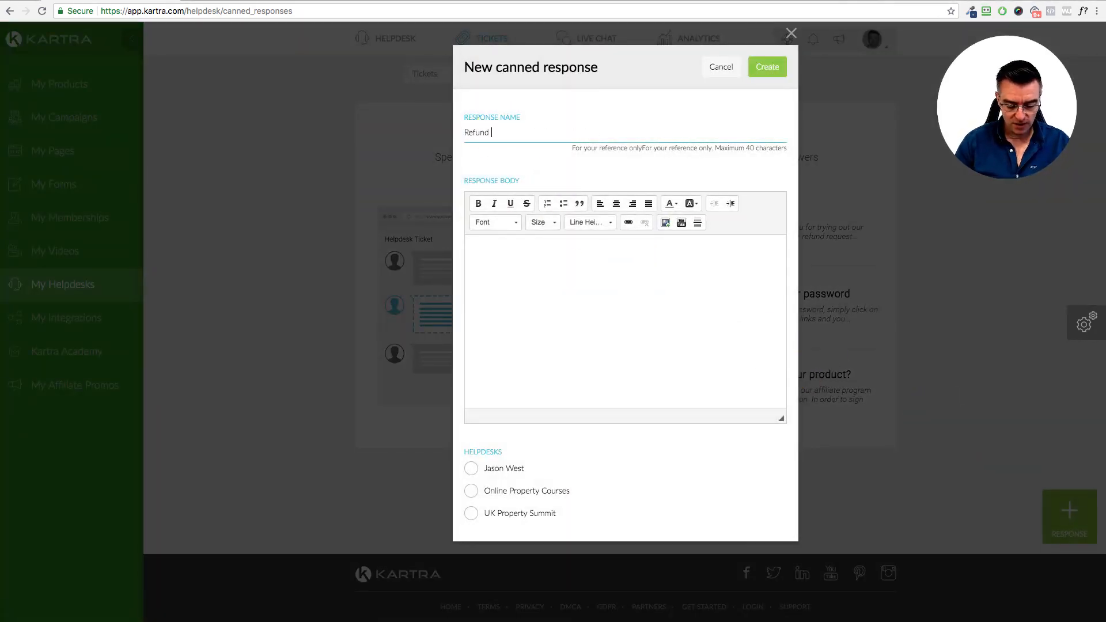
pyautogui.write('Request')
pyautogui.click(559, 322)
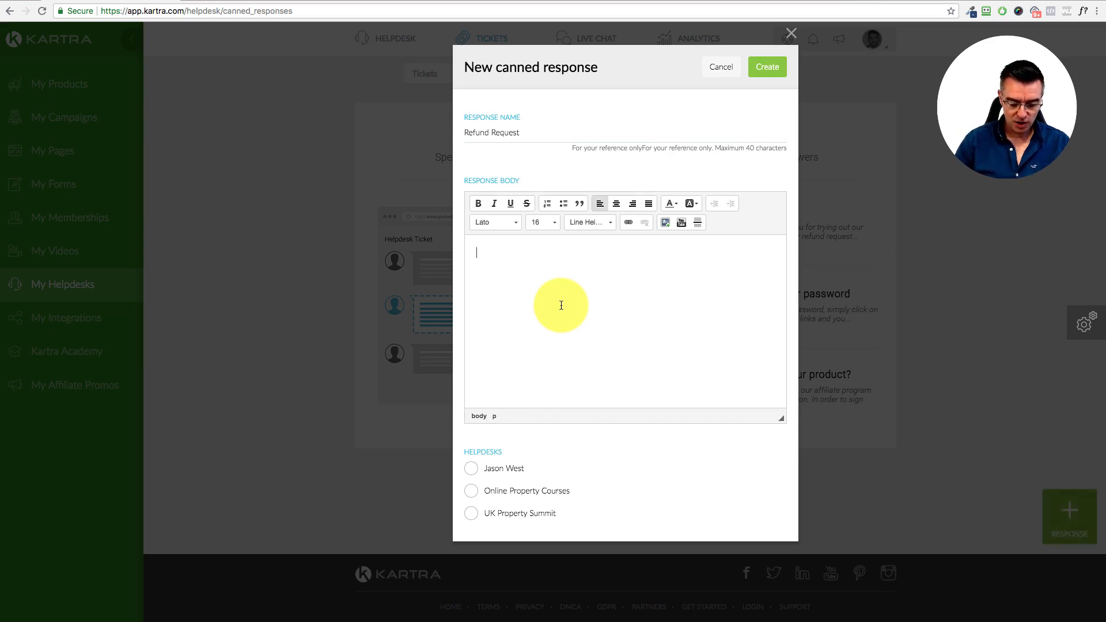
pyautogui.write('Yes y')
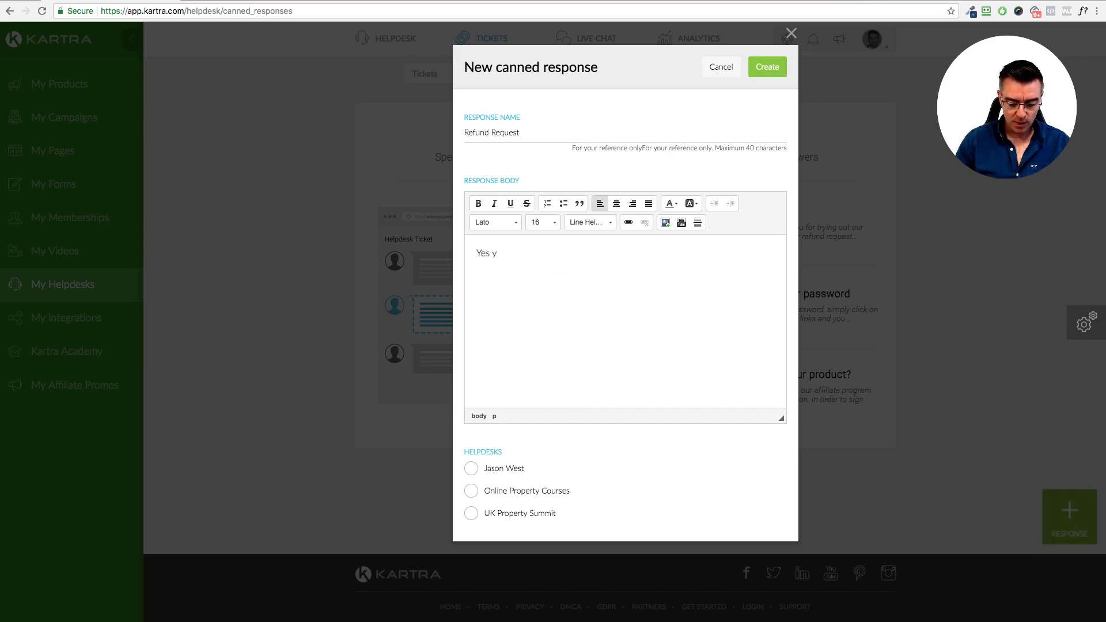
pyautogui.press('BackSpace')
pyautogui.write('please go')
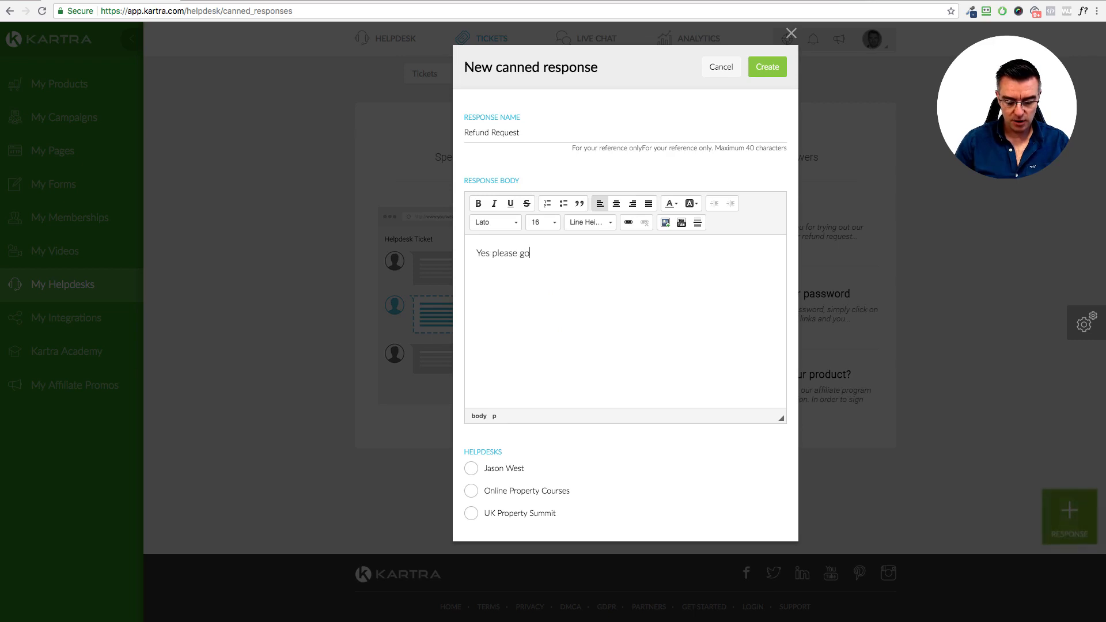
pyautogui.write(' tto the foo')
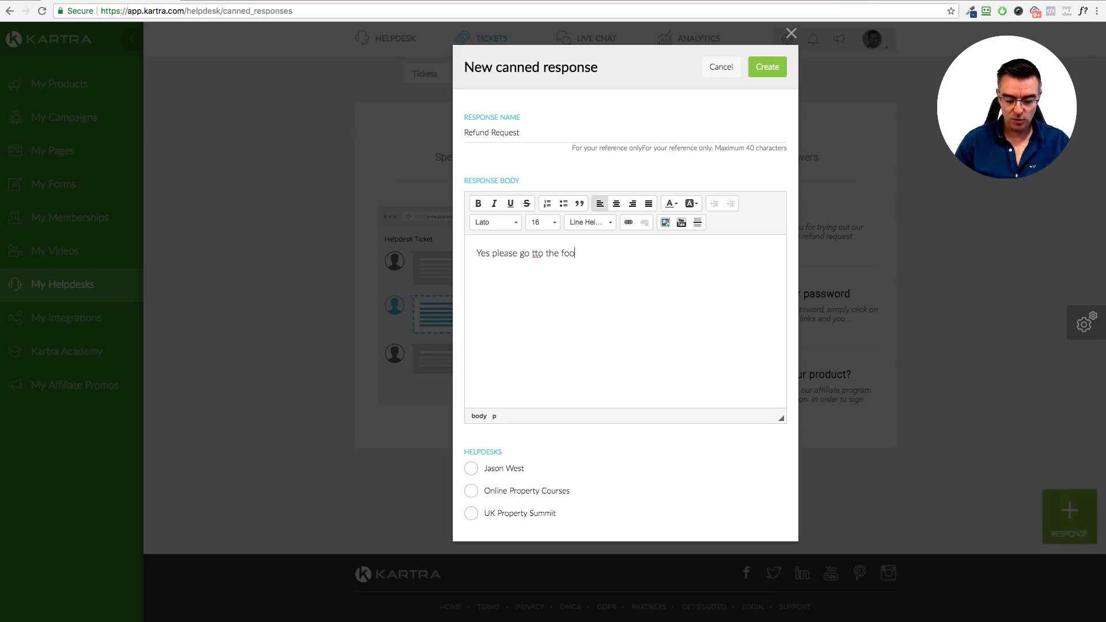
pyautogui.write('lowing url t')
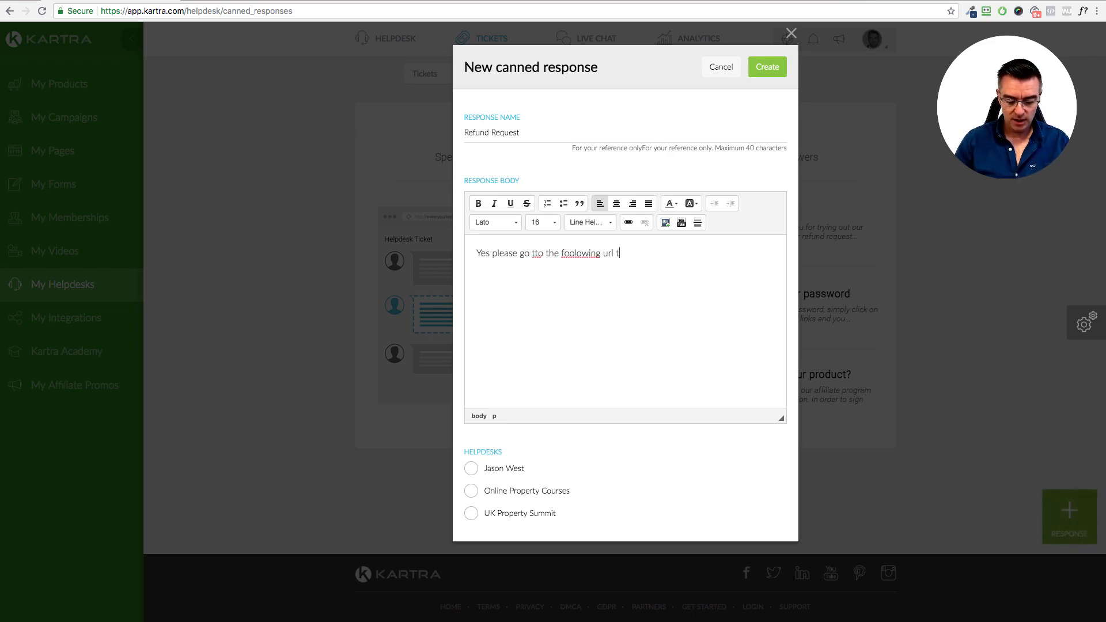
pyautogui.write('o request ar')
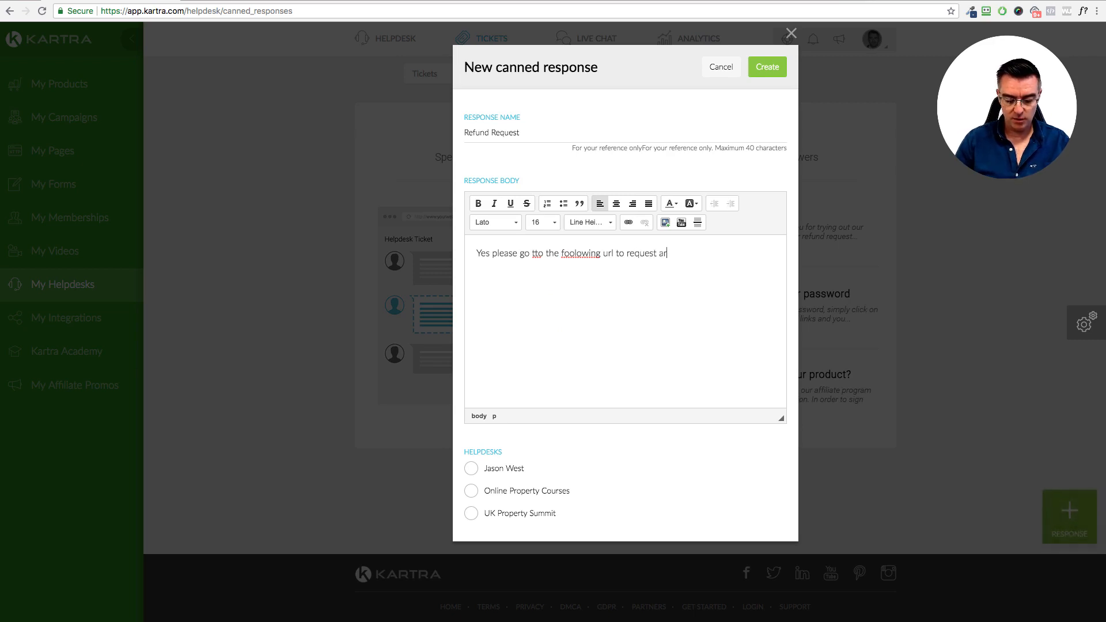
pyautogui.write('efund:')
pyautogui.press('Return')
pyautogui.press('Return')
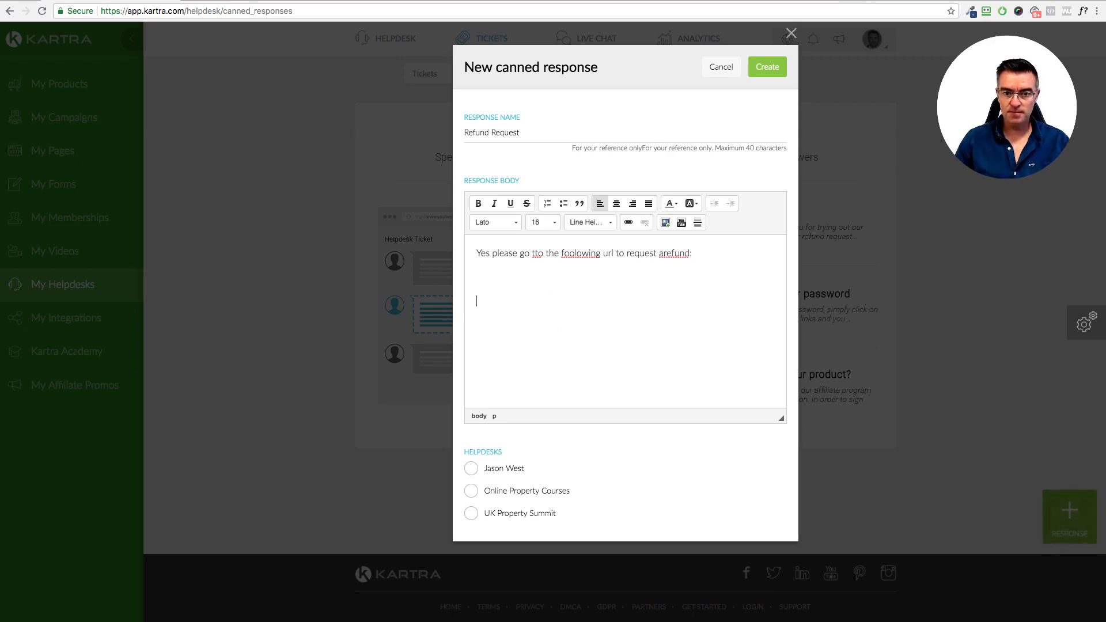
pyautogui.write('sadfgsadfgsad')
pyautogui.moveTo(549, 311); pyautogui.dragTo(469, 299)
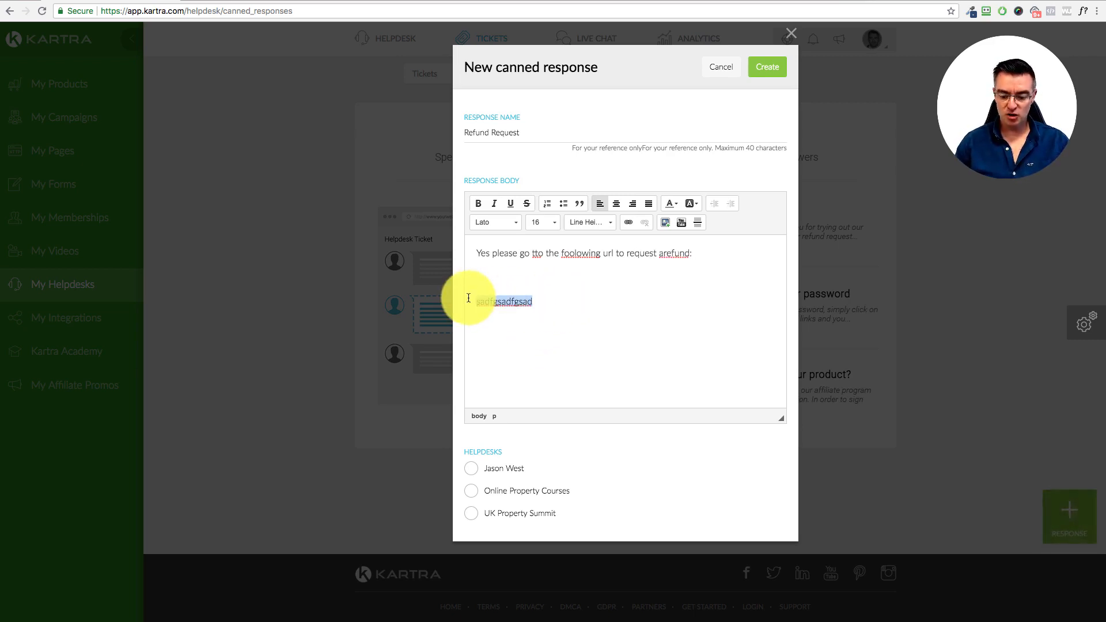
pyautogui.press('BackSpace')
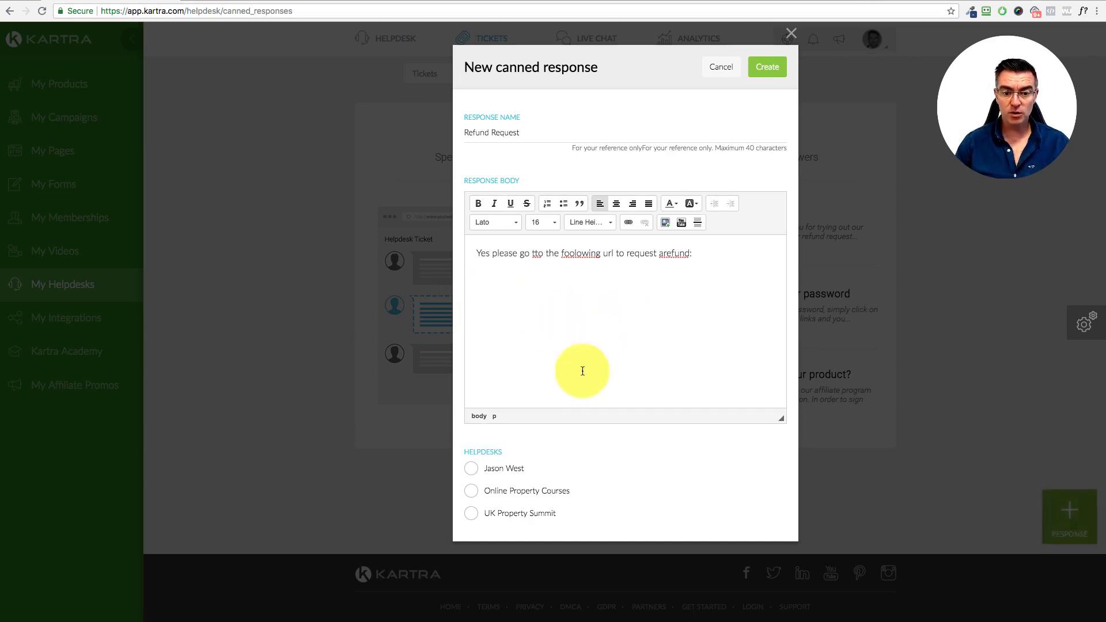
# Step: Assign the response to the new helpdesk, create it, and close the editor
pyautogui.click(474, 473)
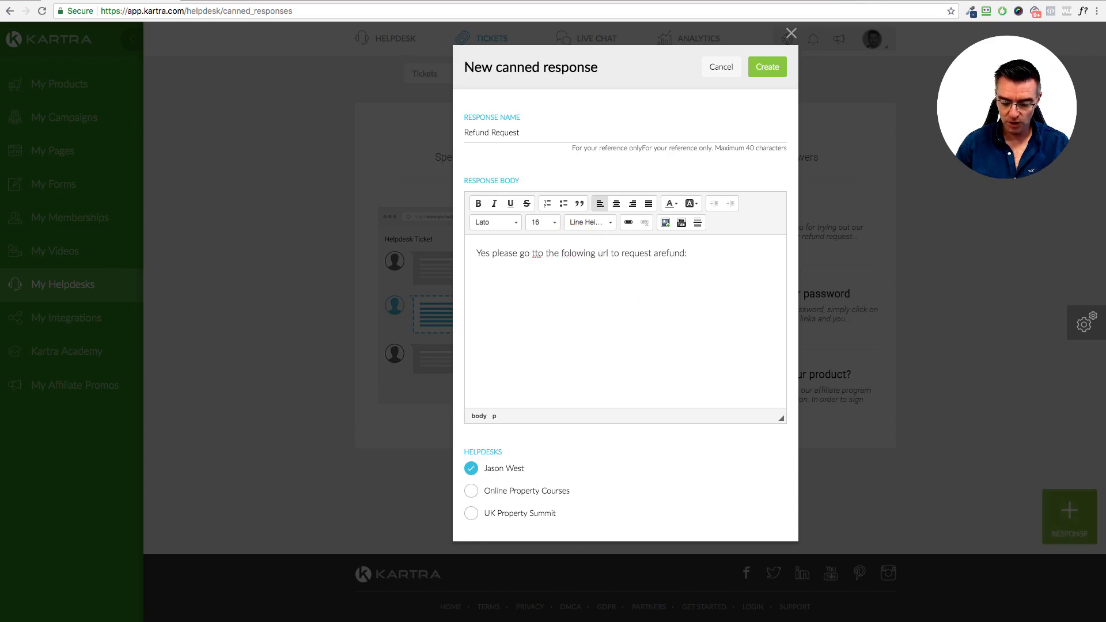
pyautogui.click(780, 72)
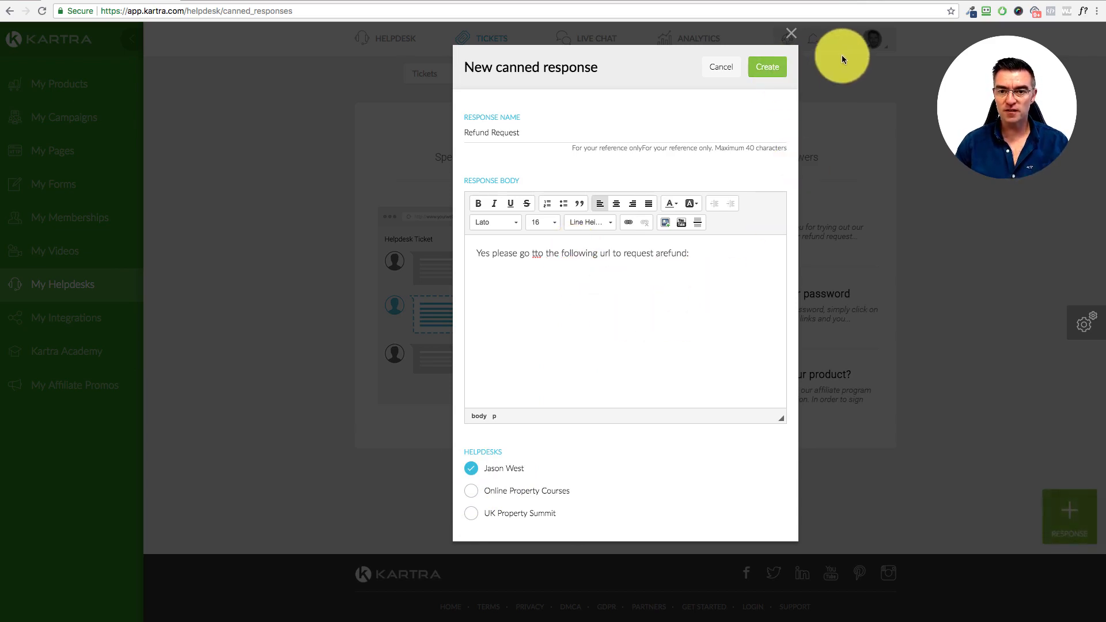
pyautogui.click(790, 34)
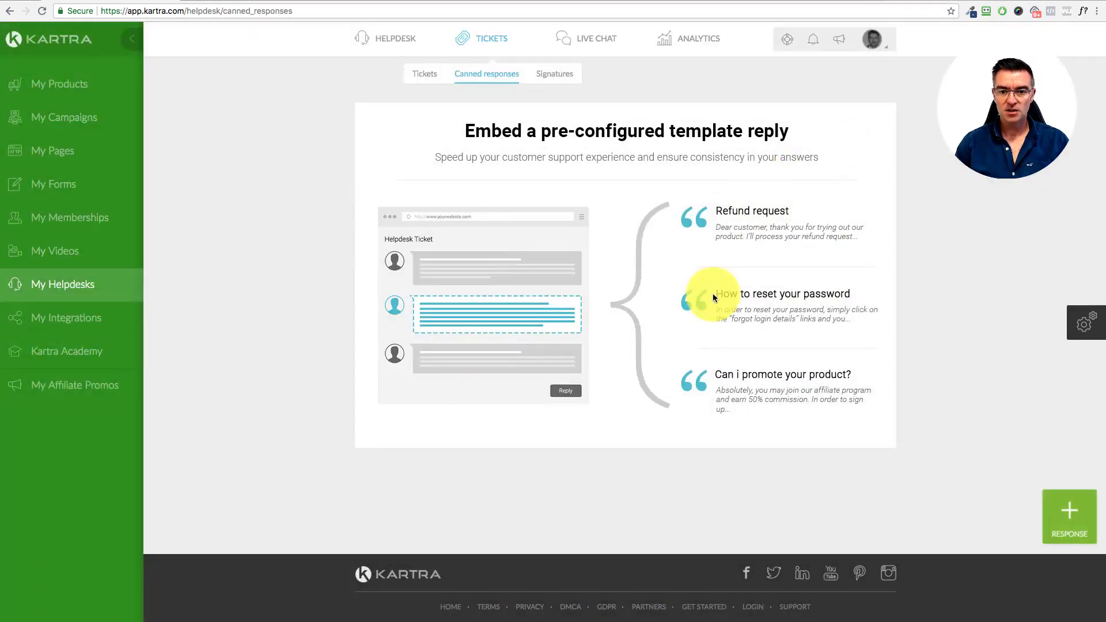
pyautogui.click(403, 39)
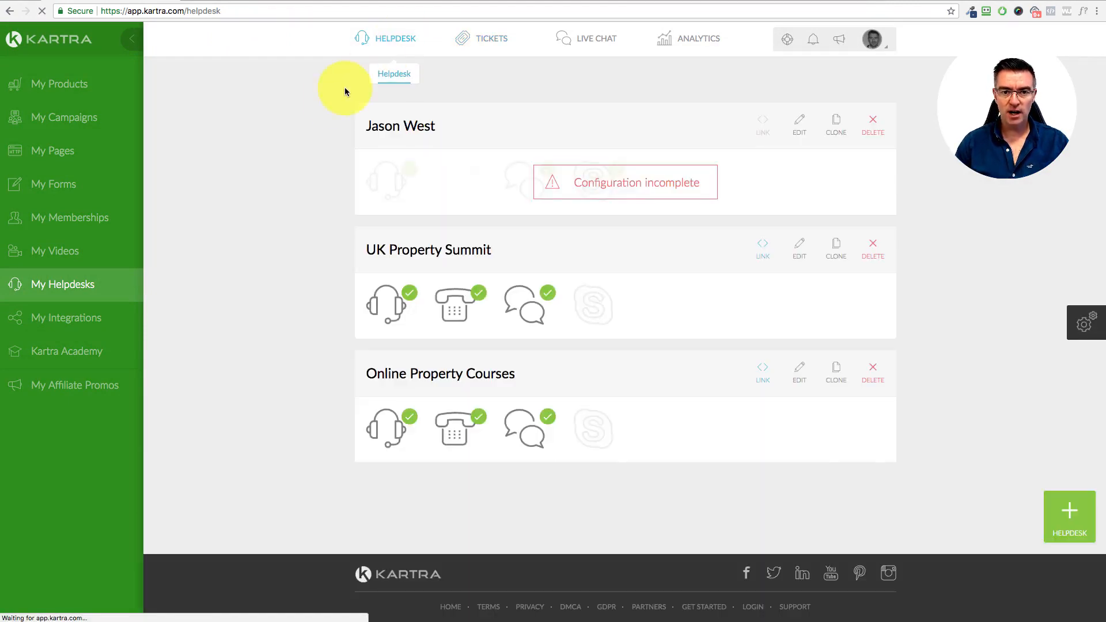
pyautogui.click(796, 123)
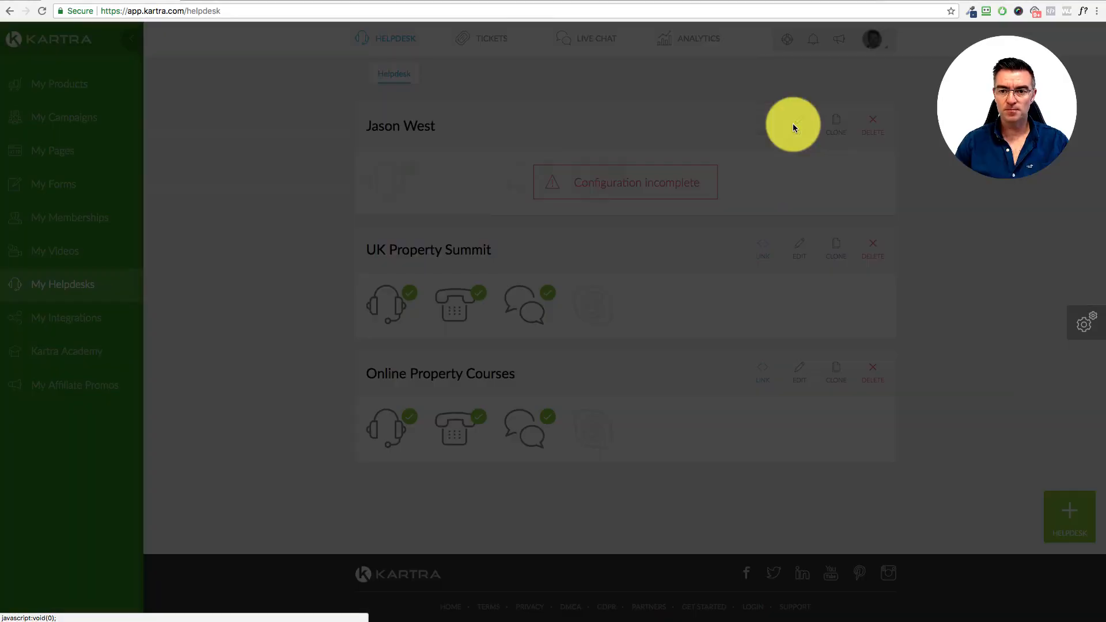
pyautogui.click(742, 67)
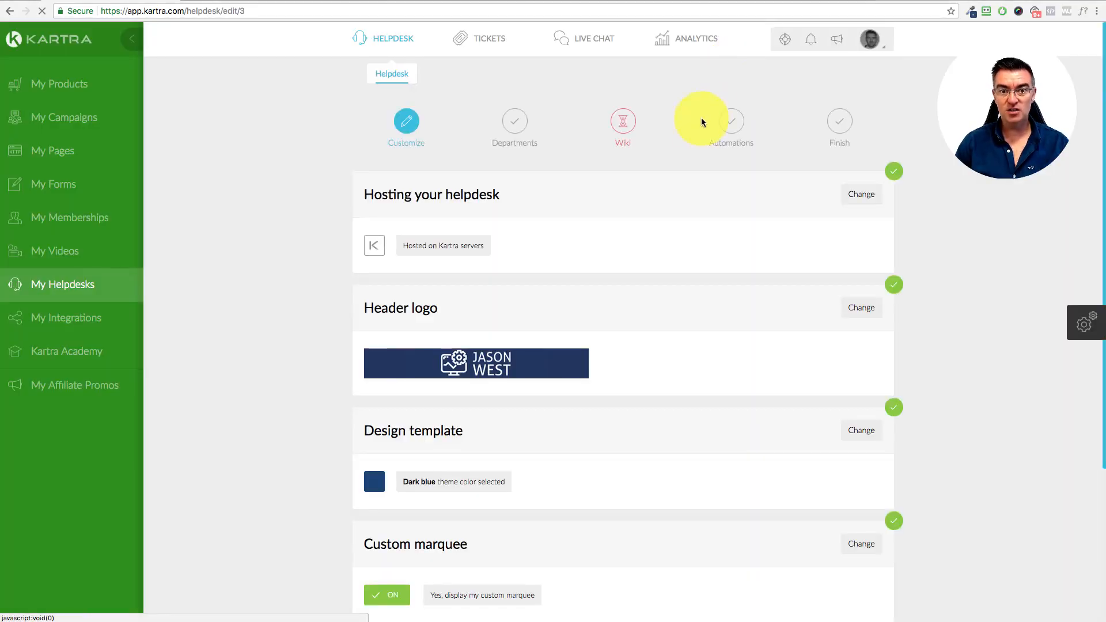
pyautogui.scroll(-2, 733, 373)
pyautogui.scroll(-3, 732, 373)
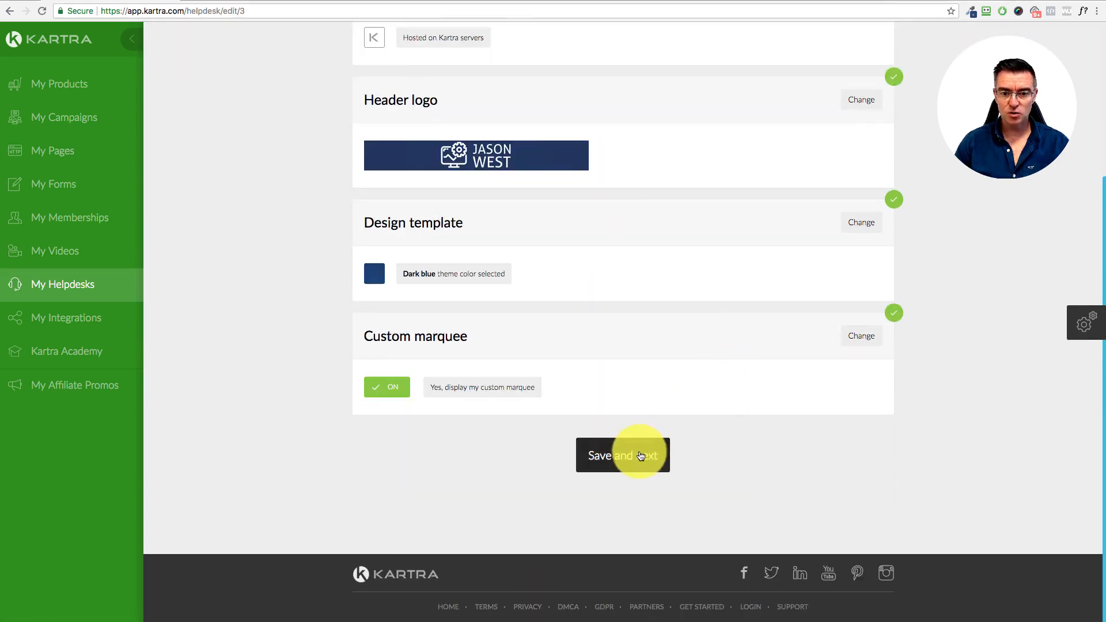
pyautogui.click(637, 454)
pyautogui.click(674, 452)
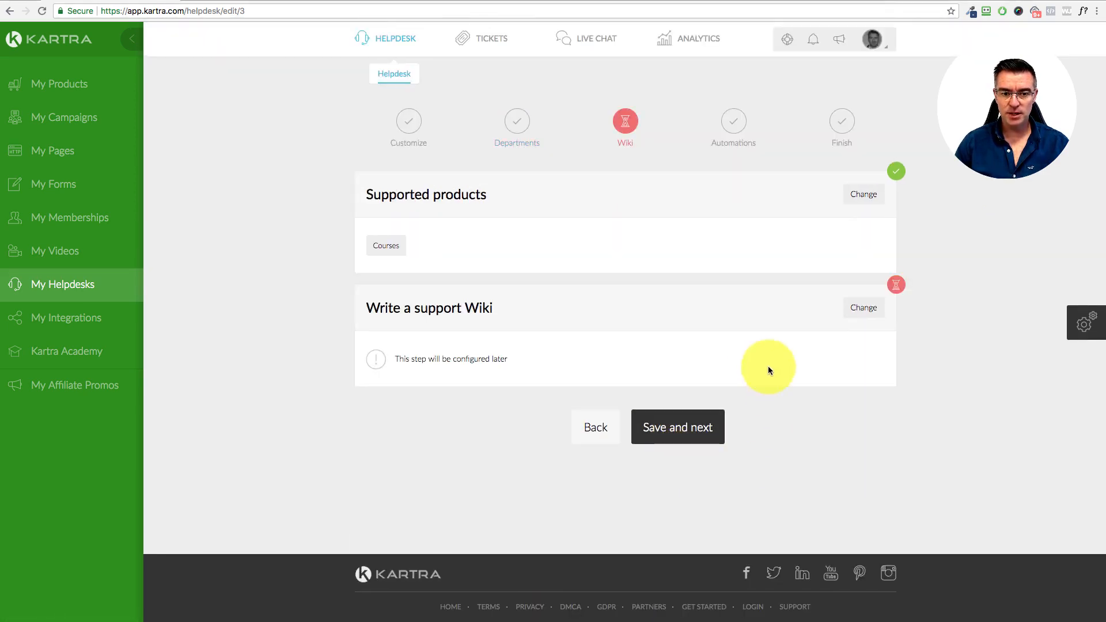
# Step: Set the Wiki step to 'Don't create a wiki knowledge base' and save it
pyautogui.click(858, 310)
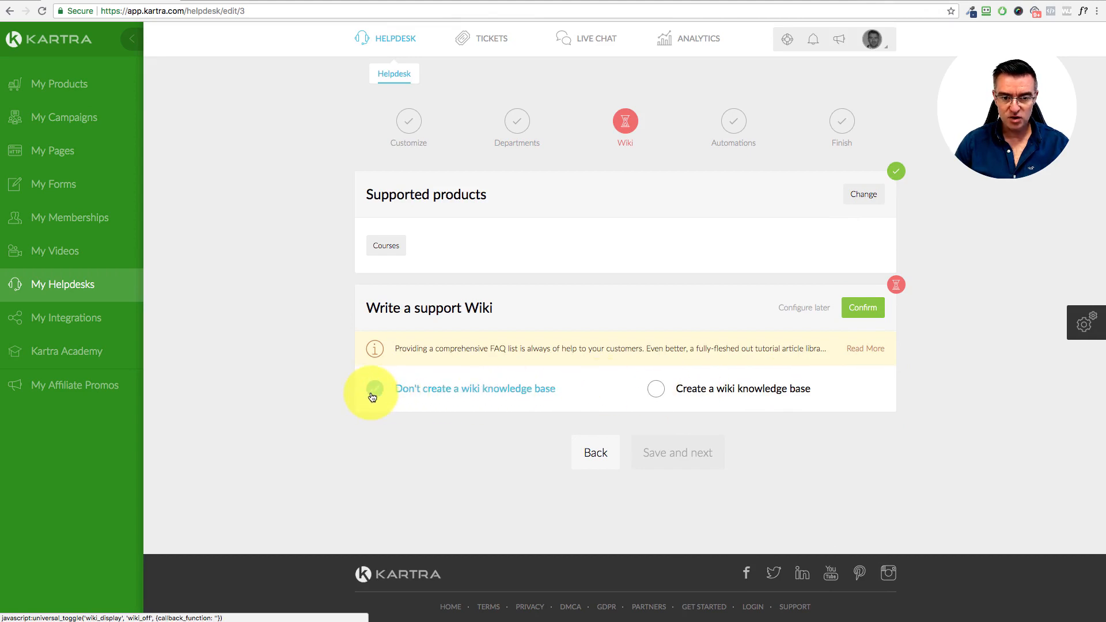
pyautogui.click(865, 309)
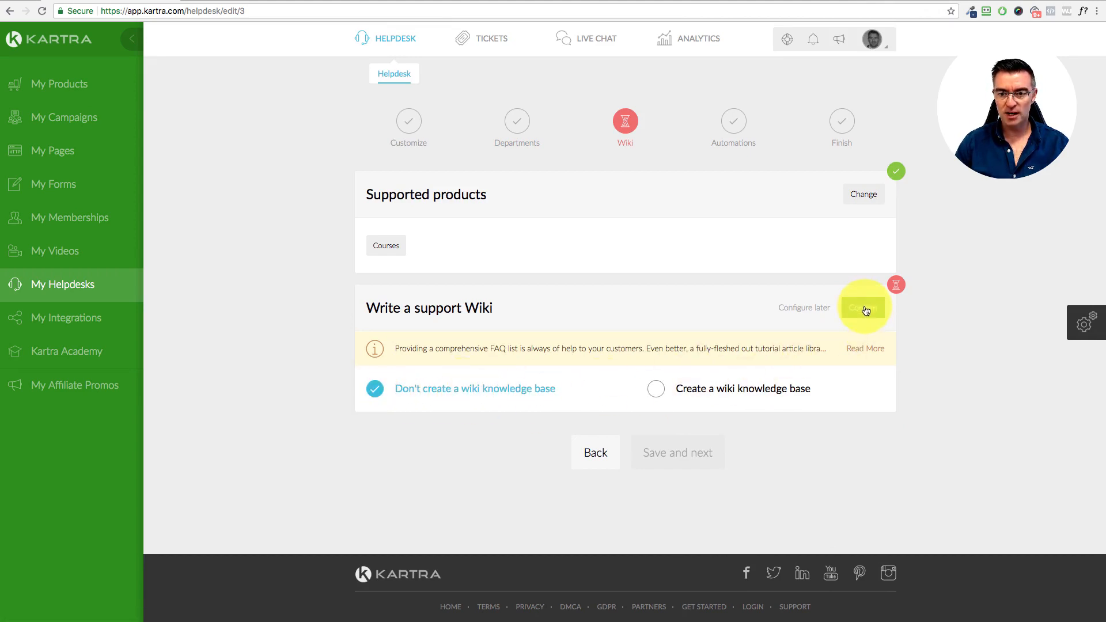
pyautogui.click(688, 445)
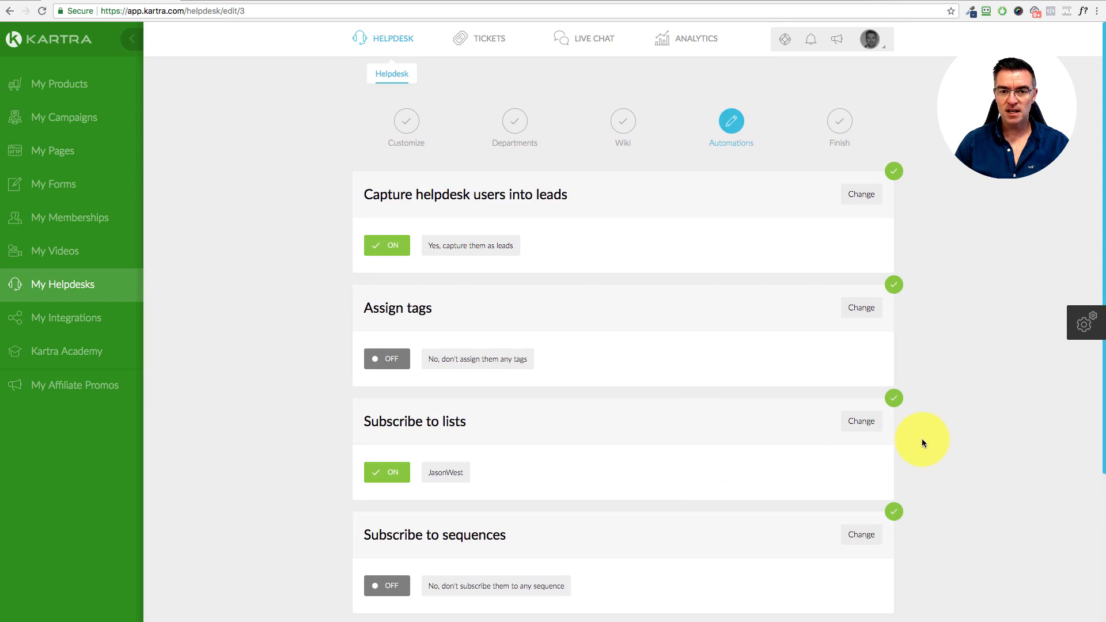